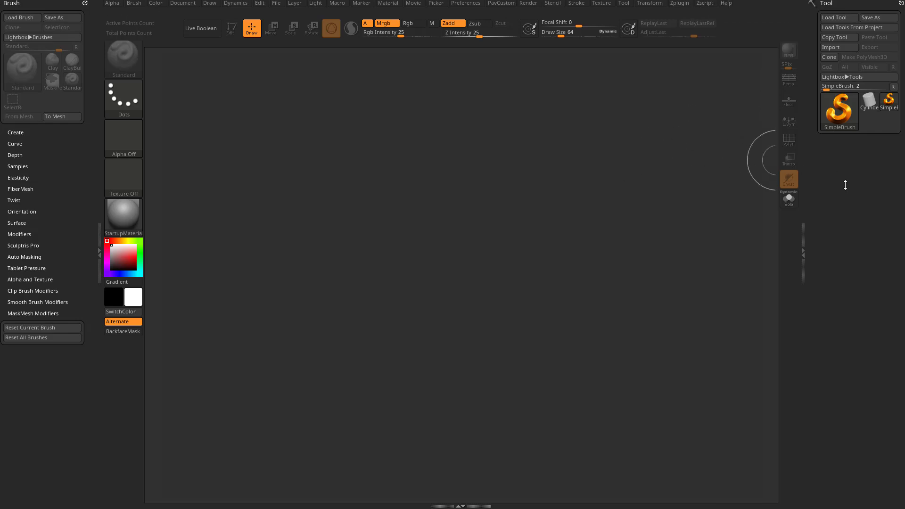
- Load the DemoSoldier.ZTL tool from the Lightbox tool library and hide Lightbox
{"action": "left_click", "coordinate": [481, 189]}
{"action": "key", "text": "comma"}
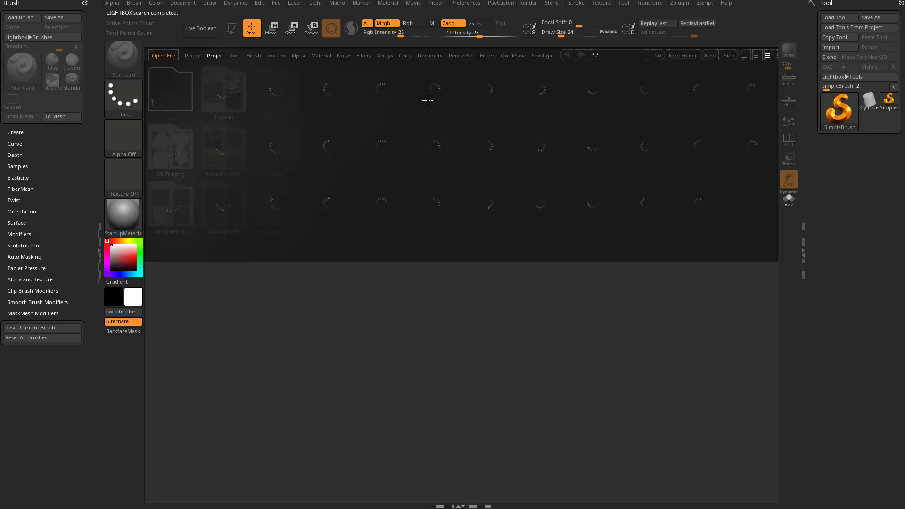
{"action": "left_click", "coordinate": [236, 56]}
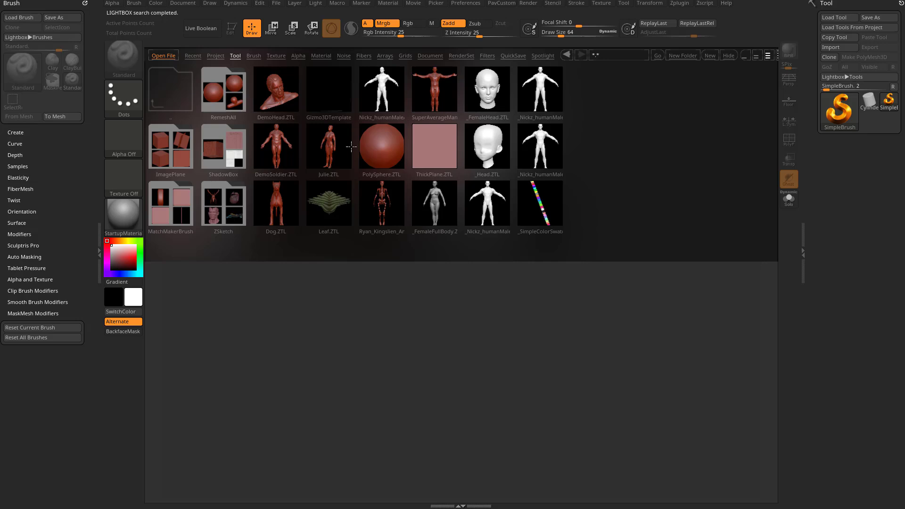
{"action": "double_click", "coordinate": [280, 142]}
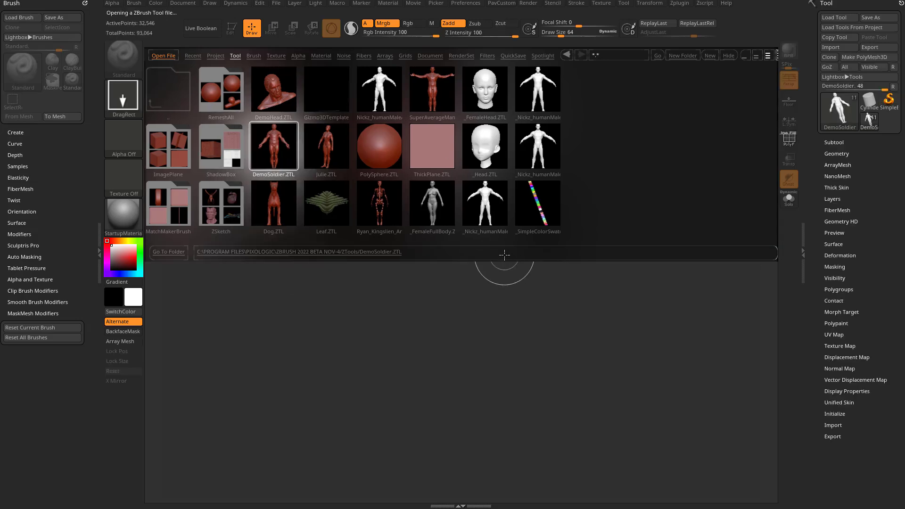
{"action": "key", "text": "comma"}
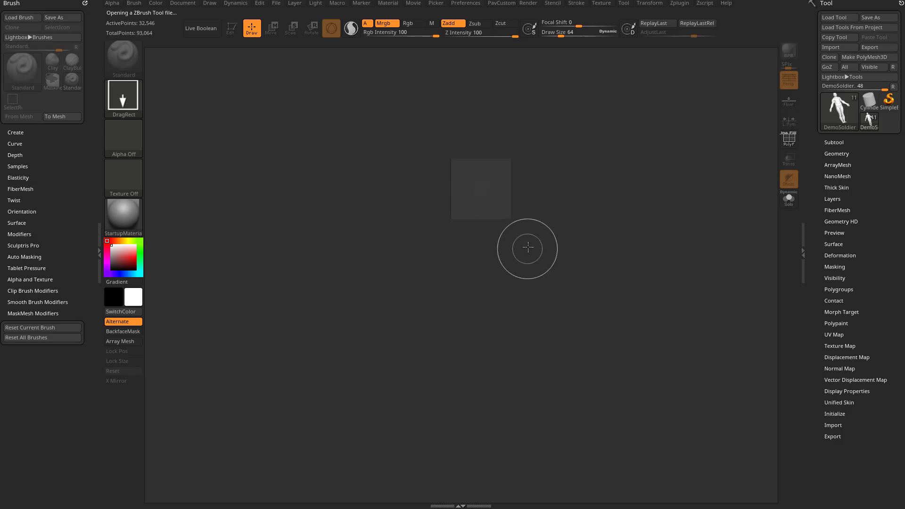
- Draw the soldier on the canvas, enter Edit mode, frame it from the front and turn off perspective
{"action": "left_click_drag", "start_coordinate": [444, 236], "coordinate": [470, 424]}
{"action": "left_click", "coordinate": [232, 31]}
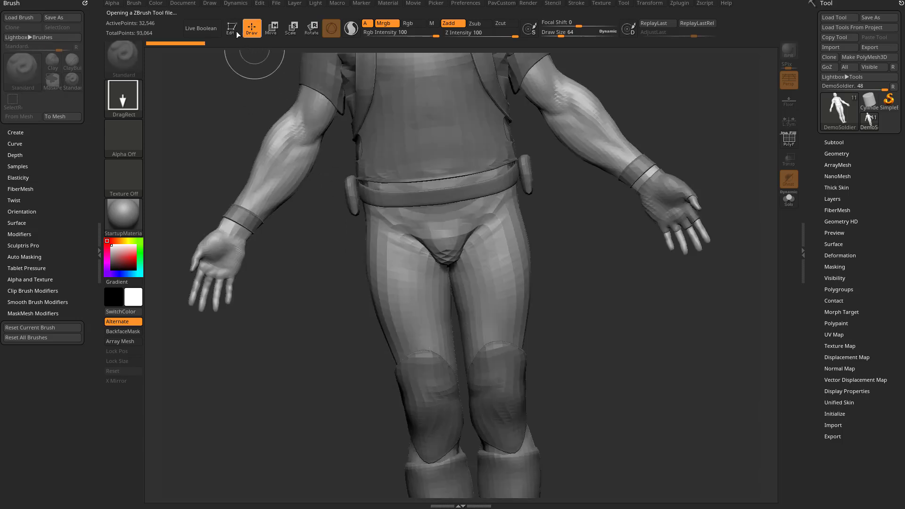
{"action": "left_click_drag", "start_coordinate": [690, 148], "coordinate": [721, 155], "text": "shift"}
{"action": "key", "text": "f"}
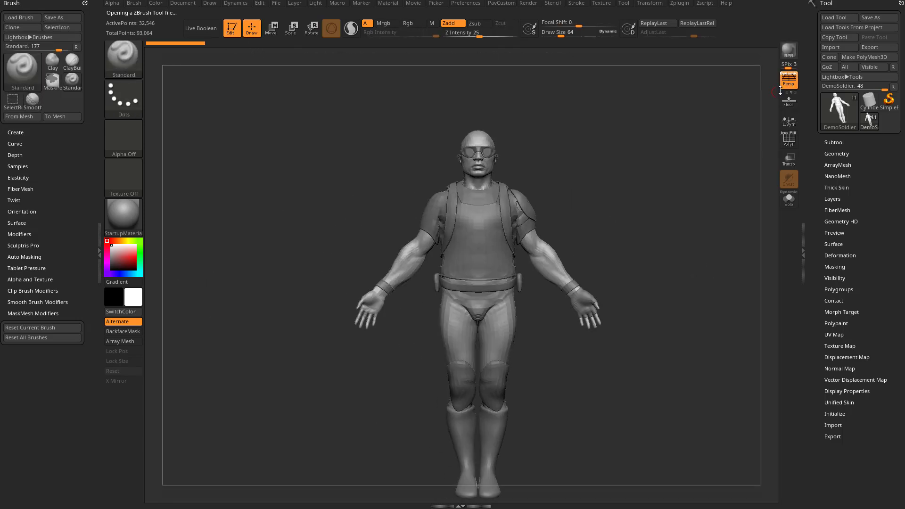
{"action": "left_click_drag", "start_coordinate": [716, 105], "coordinate": [561, 157]}
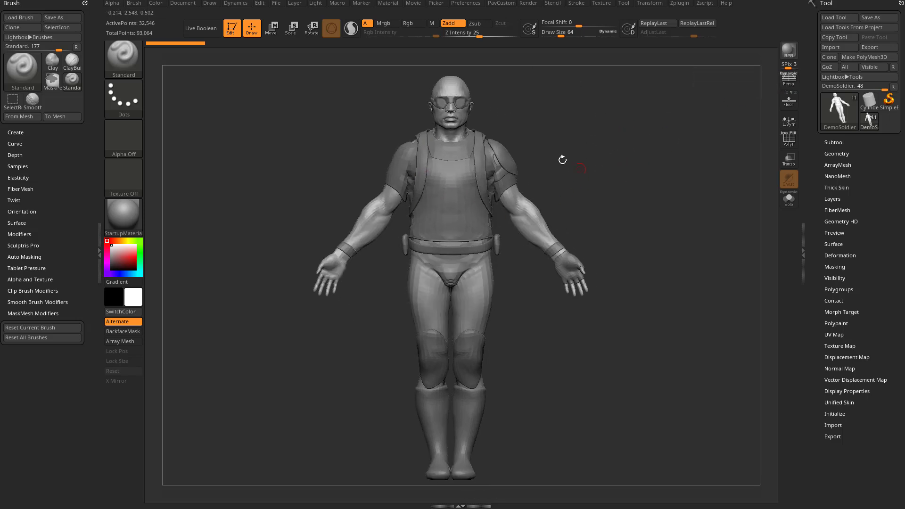
- Expand the Subtool list and set the brush draw size to about 91
{"action": "left_click", "coordinate": [833, 141]}
{"action": "mouse_move", "coordinate": [837, 134]}
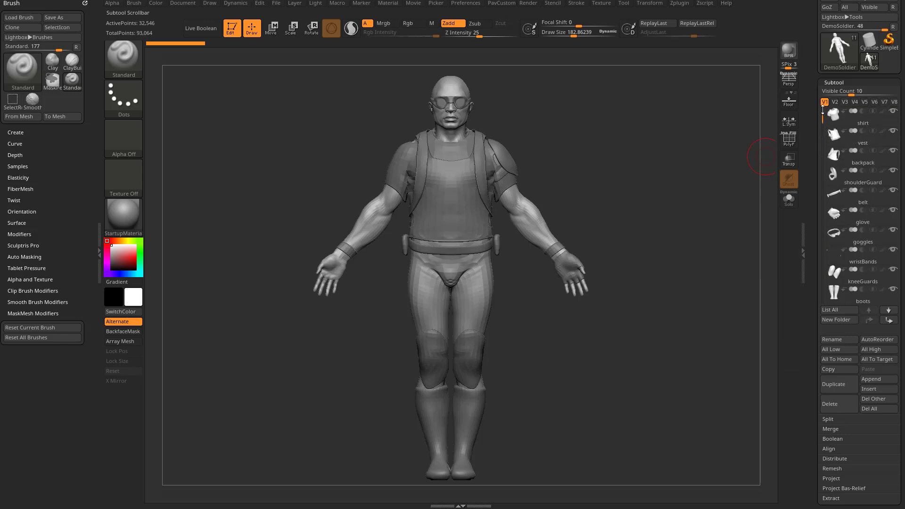
{"action": "key", "text": "s"}
{"action": "left_click_drag", "start_coordinate": [600, 146], "coordinate": [591, 146]}
{"action": "left_click_drag", "start_coordinate": [606, 138], "coordinate": [587, 142], "text": "alt"}
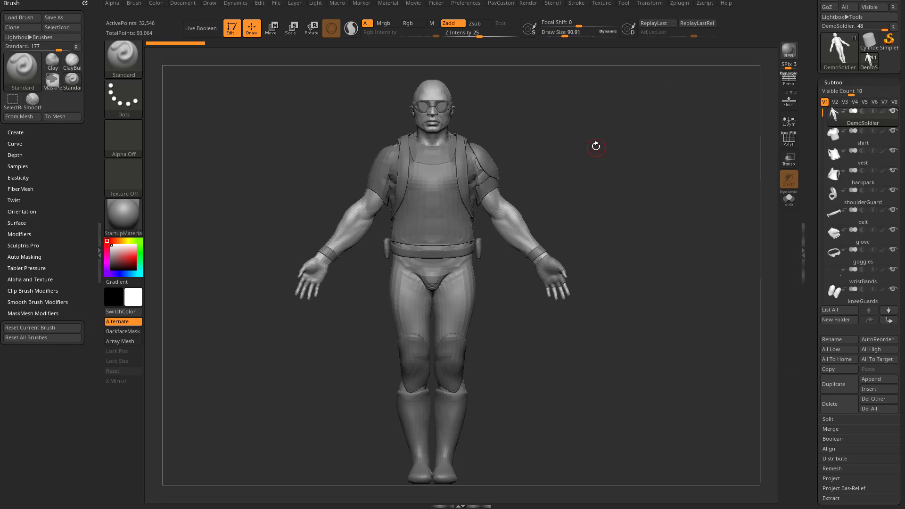
- Switch to the Move gizmo and raise its pivot to the soldier's chest without moving the mesh
{"action": "key", "text": "w"}
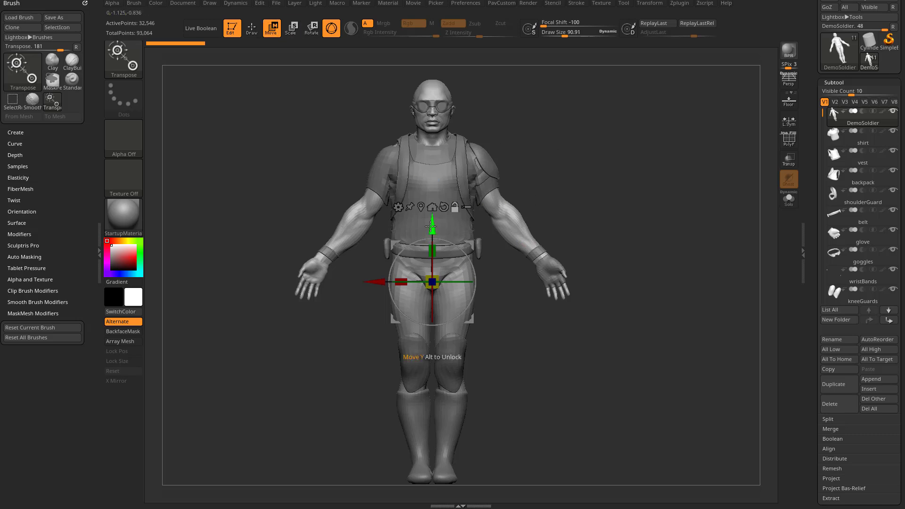
{"action": "left_click_drag", "start_coordinate": [431, 225], "coordinate": [432, 155], "text": "alt"}
{"action": "left_click_drag", "start_coordinate": [533, 145], "coordinate": [463, 191]}
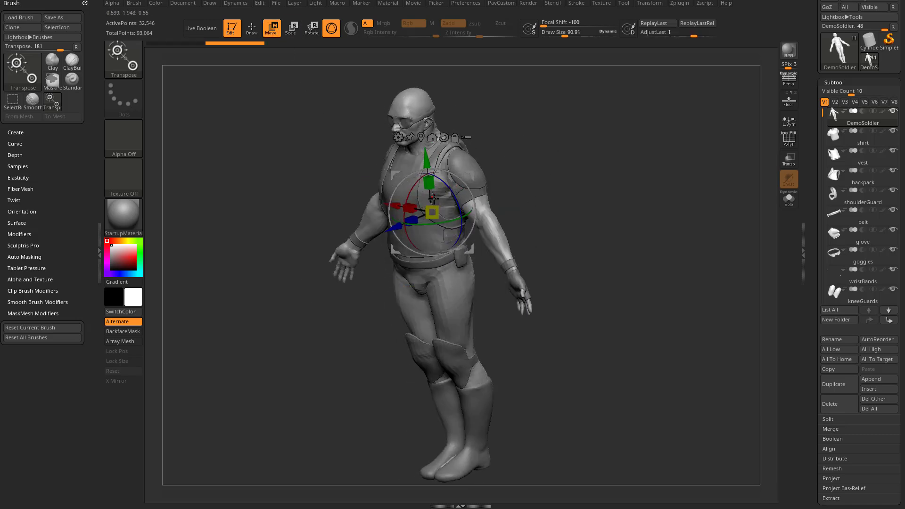
- Try moving and rotating the soldier's body with the gizmo, and undo the changes
{"action": "mouse_move", "coordinate": [427, 160]}
{"action": "left_mouse_down"}
{"action": "mouse_move", "coordinate": [425, 150]}
{"action": "mouse_move", "coordinate": [427, 166]}
{"action": "left_mouse_up"}
{"action": "left_click_drag", "start_coordinate": [433, 218], "coordinate": [448, 205]}
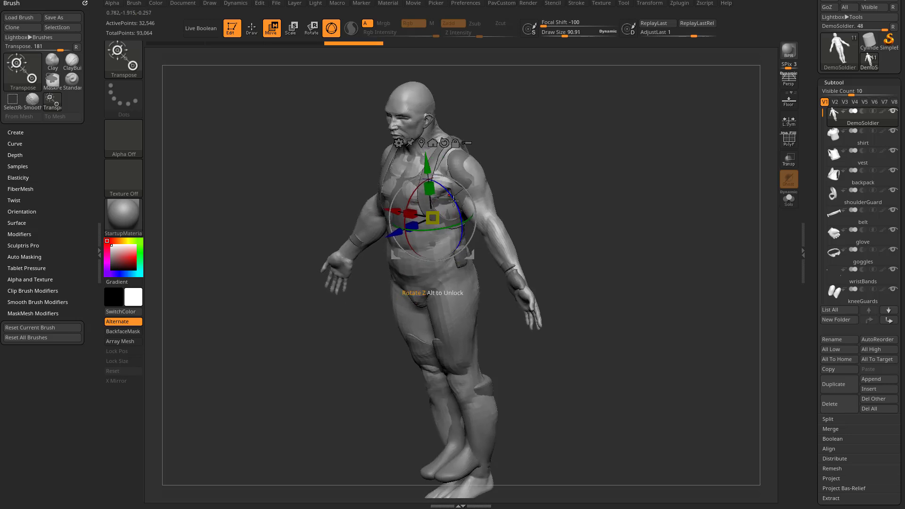
{"action": "key", "text": "ctrl+z"}
{"action": "key", "text": "ctrl+z"}
{"action": "key", "text": "ctrl+z"}
{"action": "key", "text": "ctrl+z"}
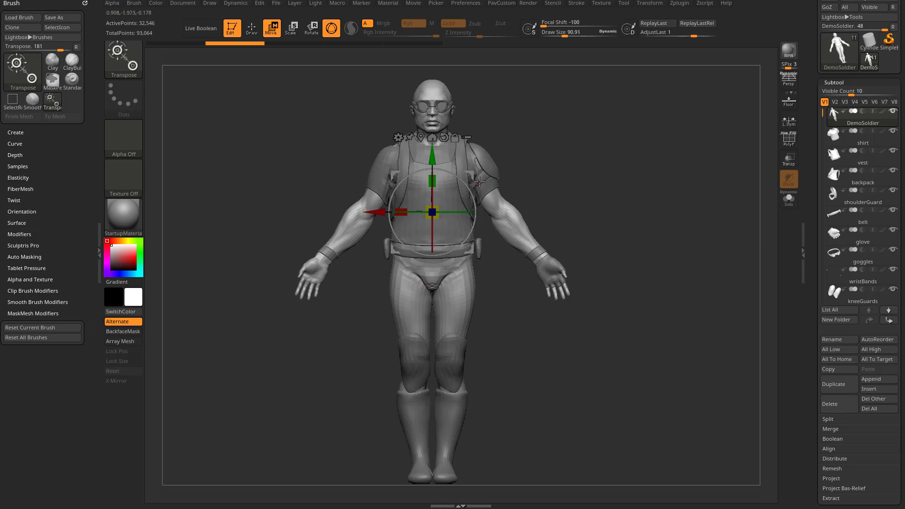
- Move the gizmo pivot to the hand beside the body and try scaling the body from there
{"action": "left_click_drag", "start_coordinate": [471, 176], "coordinate": [605, 257]}
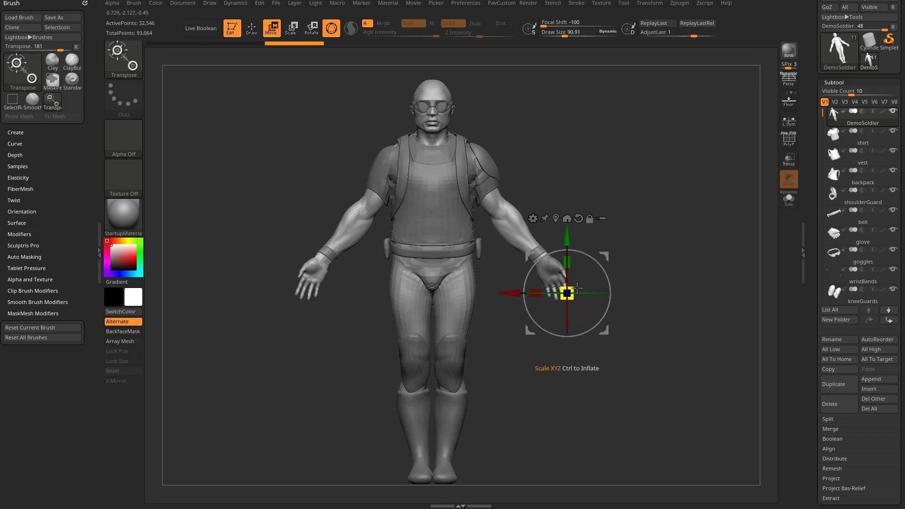
{"action": "left_click_drag", "start_coordinate": [571, 289], "coordinate": [608, 276]}
{"action": "key", "text": "ctrl+z"}
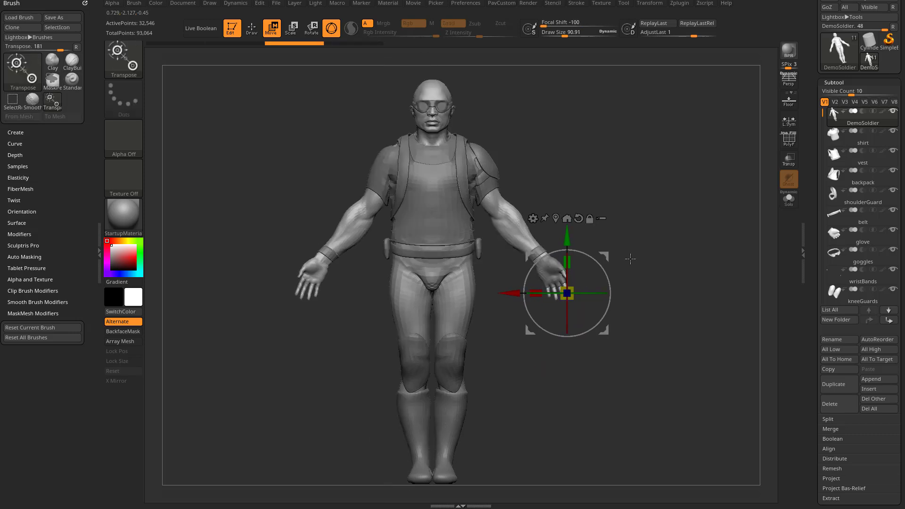
- Reposition the gizmo in turn on the forearms and the top of the head
{"action": "left_click", "coordinate": [363, 213], "text": "alt"}
{"action": "left_click", "coordinate": [434, 90], "text": "alt"}
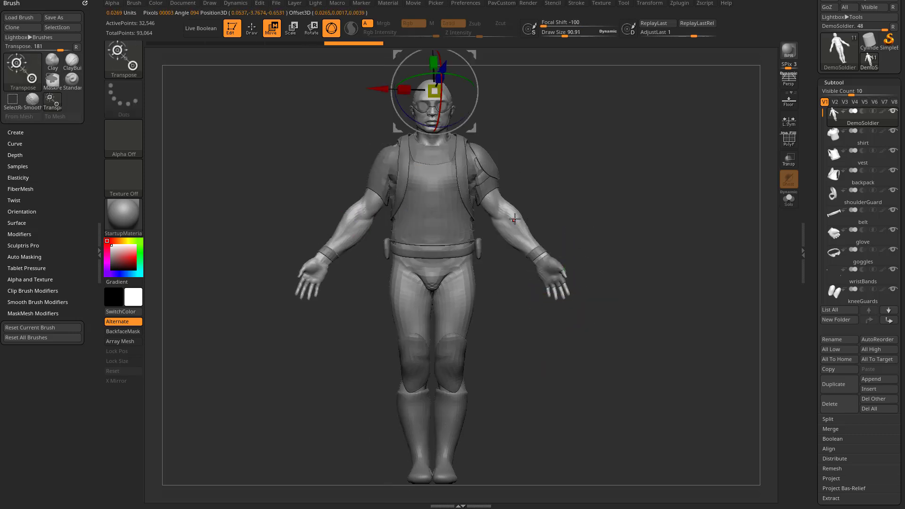
{"action": "left_click", "coordinate": [514, 218], "text": "alt"}
{"action": "left_click", "coordinate": [354, 213]}
{"action": "left_click", "coordinate": [512, 215]}
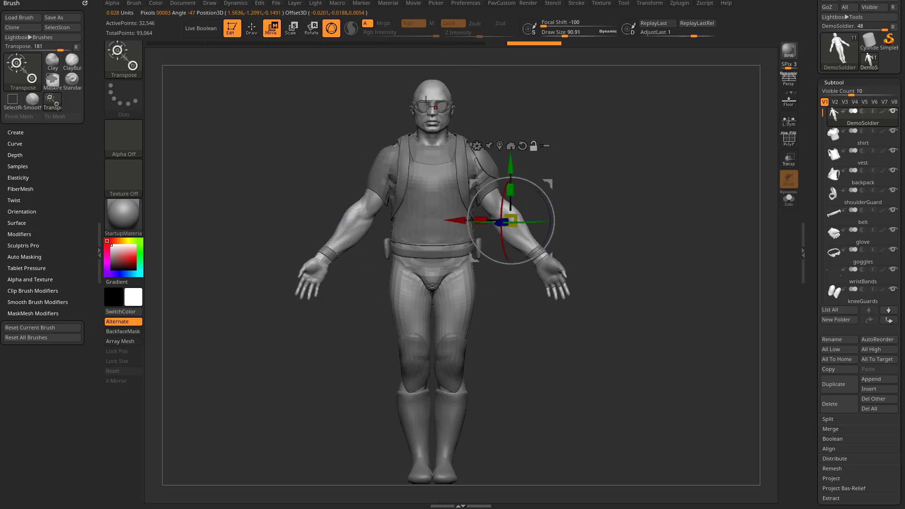
{"action": "left_click", "coordinate": [430, 94]}
- Align the gizmo on the forearm and try scaling the body from that pivot
{"action": "mouse_move", "coordinate": [624, 172]}
{"action": "left_mouse_down"}
{"action": "mouse_move", "coordinate": [531, 169]}
{"action": "mouse_move", "coordinate": [639, 164]}
{"action": "left_mouse_up"}
{"action": "left_click_drag", "start_coordinate": [500, 213], "coordinate": [552, 177]}
{"action": "left_click_drag", "start_coordinate": [589, 157], "coordinate": [655, 161]}
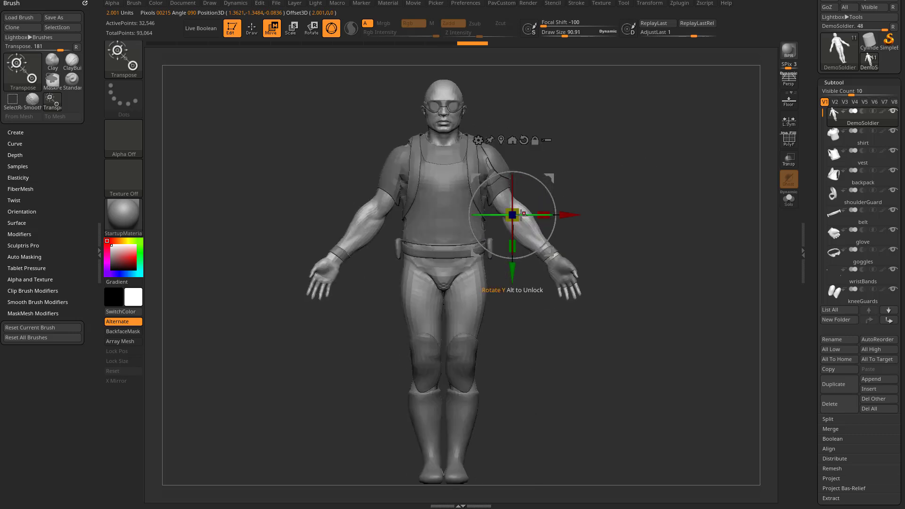
{"action": "left_click_drag", "start_coordinate": [512, 214], "coordinate": [626, 191]}
{"action": "key", "text": "ctrl+z"}
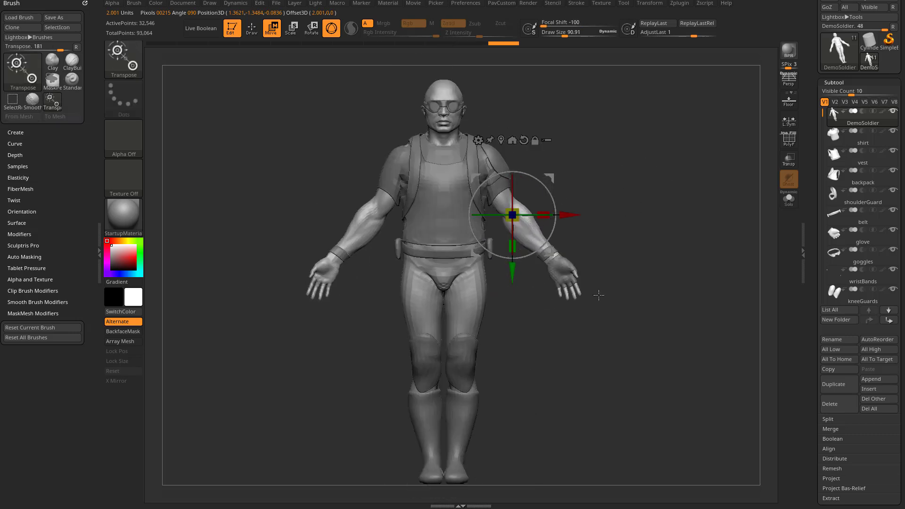
- Place the gizmo on the opposite hand and activate symmetry across the X axis
{"action": "left_click", "coordinate": [327, 274]}
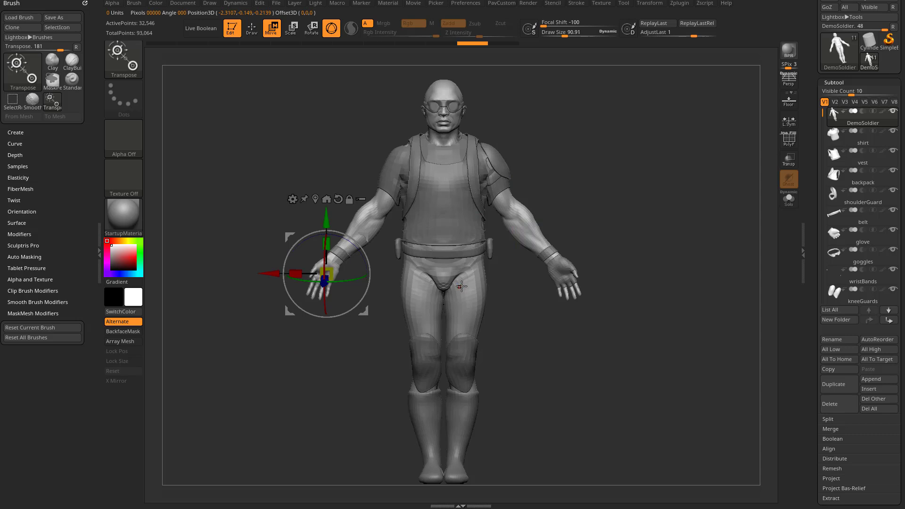
{"action": "key", "text": "ctrl+shift+z"}
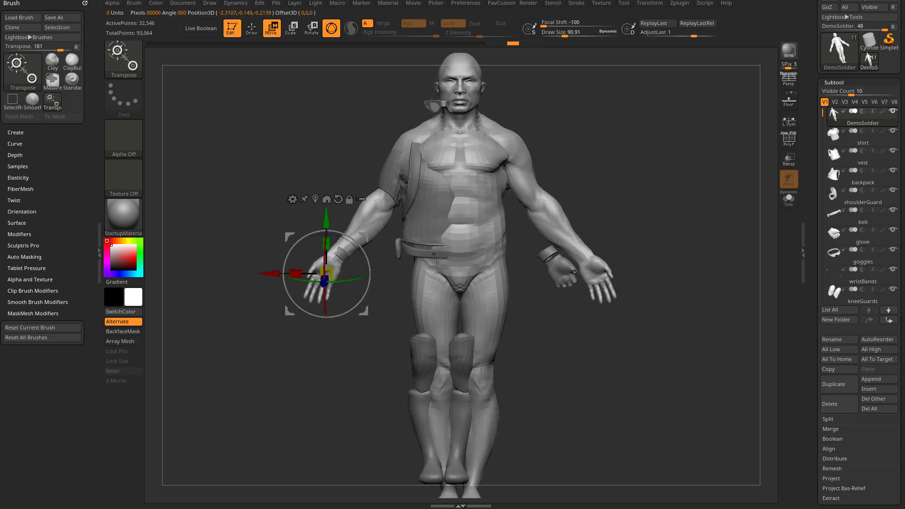
{"action": "key", "text": "ctrl+z"}
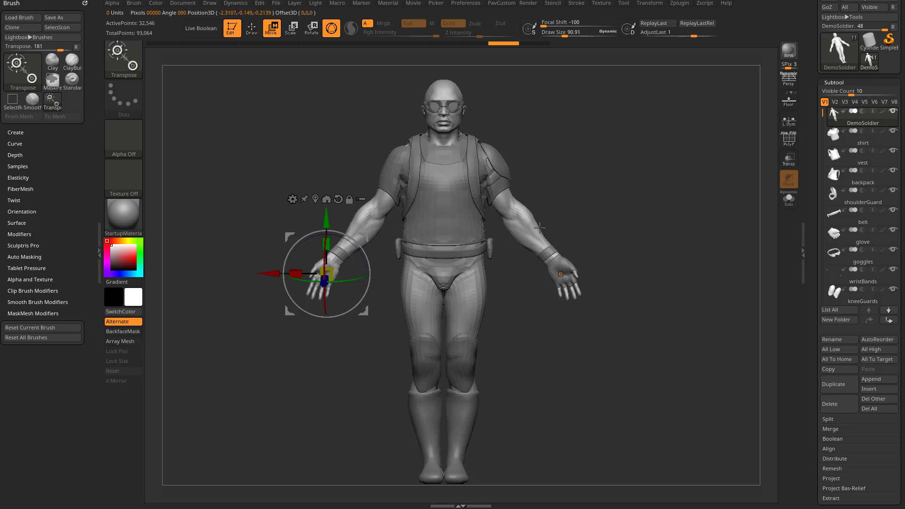
{"action": "left_click", "coordinate": [648, 5]}
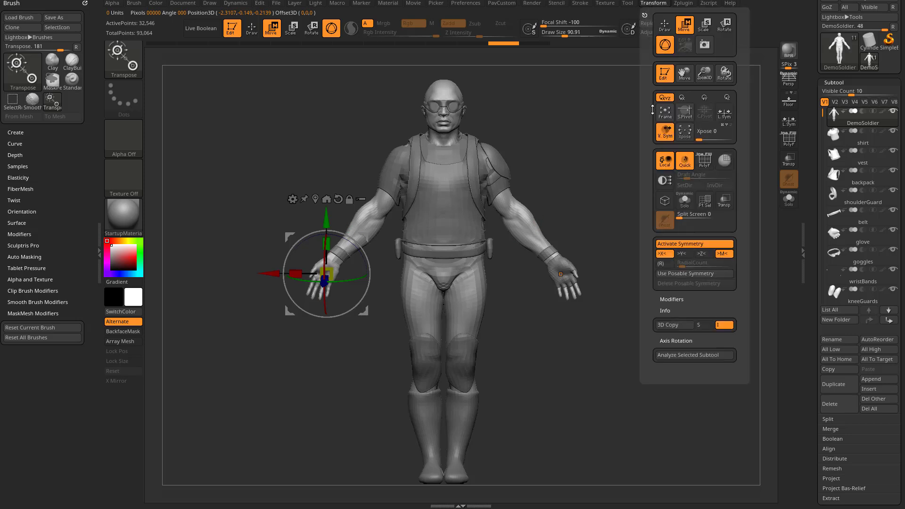
{"action": "left_click", "coordinate": [671, 245]}
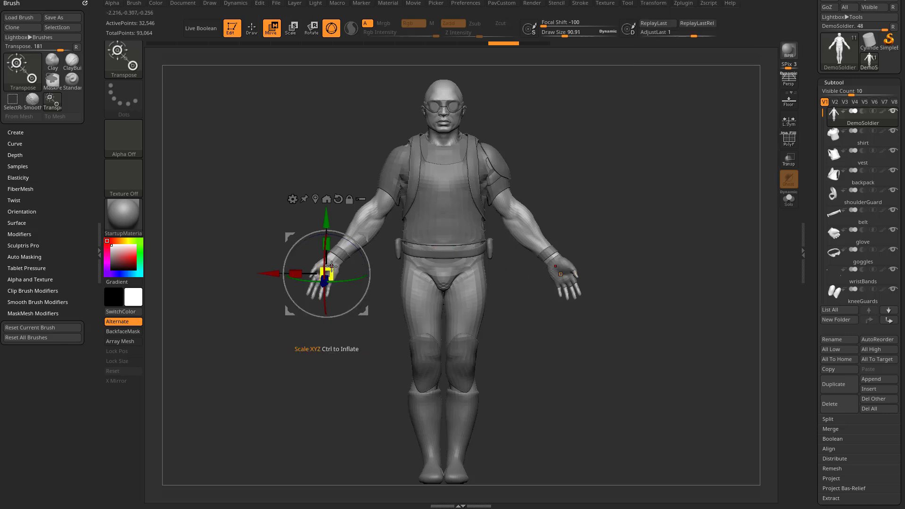
- Try inflating and rotating the body from each hand with symmetry active, undoing every attempt
{"action": "mouse_move", "coordinate": [327, 273]}
{"action": "left_mouse_down", "text": "ctrl"}
{"action": "mouse_move", "coordinate": [415, 264]}
{"action": "mouse_move", "coordinate": [353, 270]}
{"action": "left_mouse_up", "text": "ctrl"}
{"action": "key", "text": "ctrl+z"}
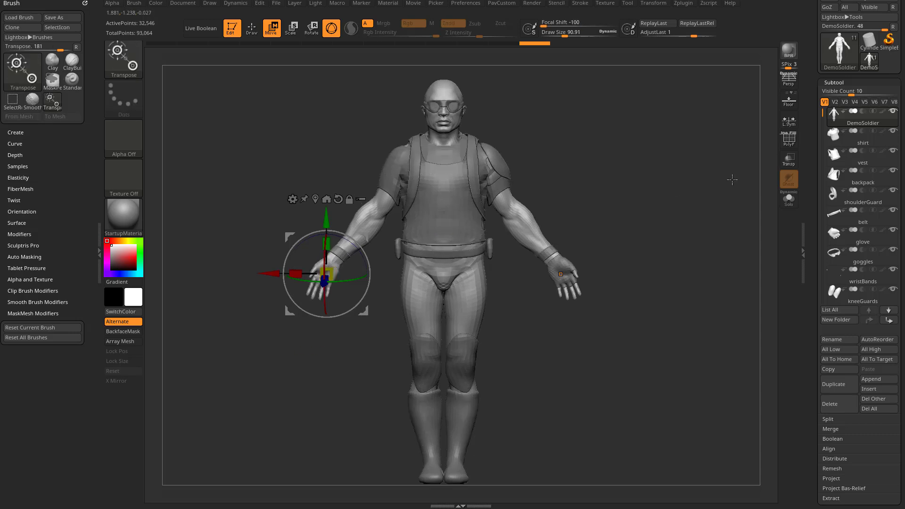
{"action": "mouse_move", "coordinate": [560, 274]}
{"action": "left_click_drag", "start_coordinate": [591, 243], "coordinate": [600, 259]}
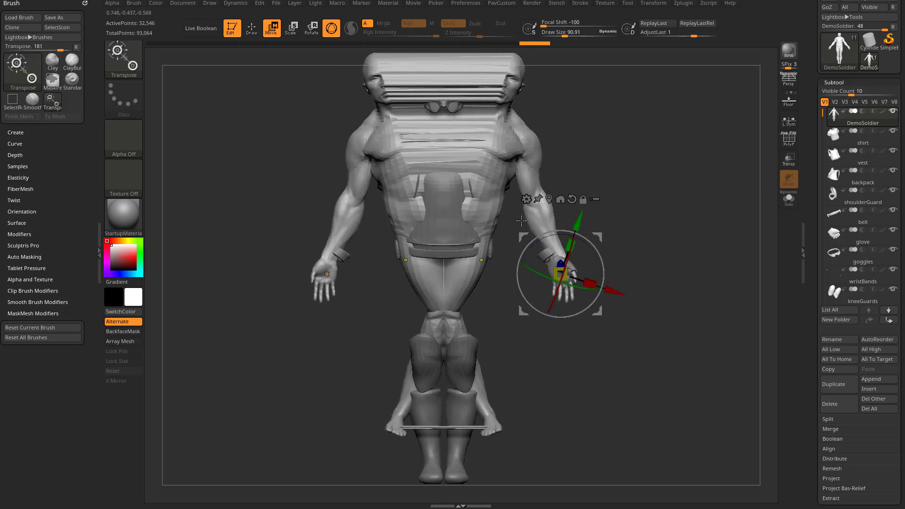
{"action": "key", "text": "ctrl+z"}
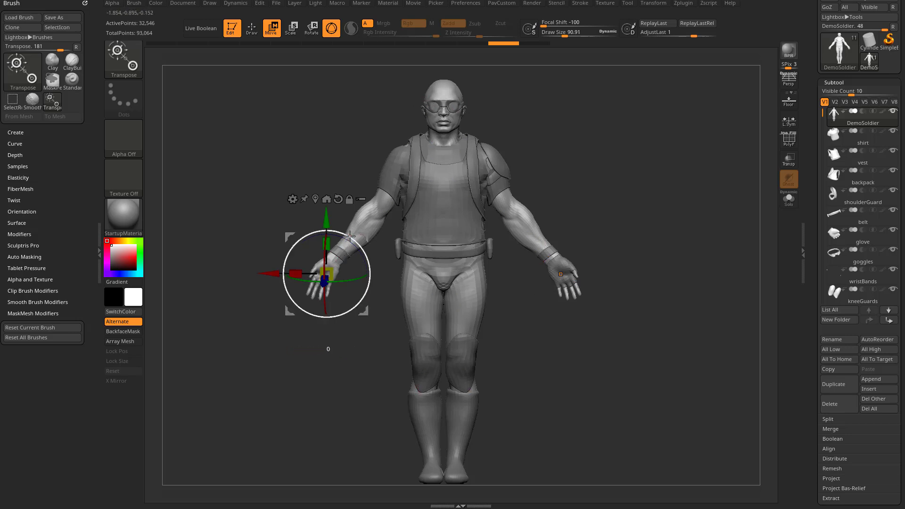
{"action": "mouse_move", "coordinate": [351, 238]}
{"action": "left_mouse_down"}
{"action": "mouse_move", "coordinate": [357, 251]}
{"action": "mouse_move", "coordinate": [343, 237]}
{"action": "left_mouse_up"}
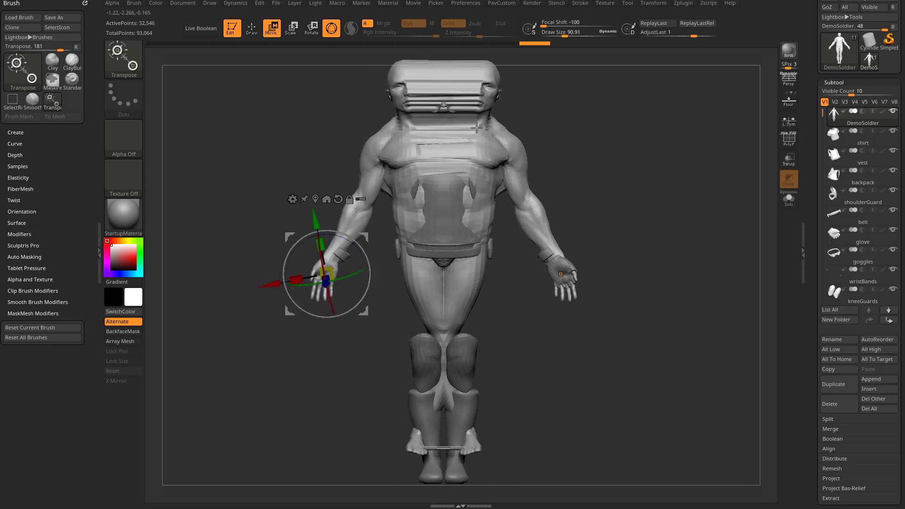
{"action": "key", "text": "ctrl+z"}
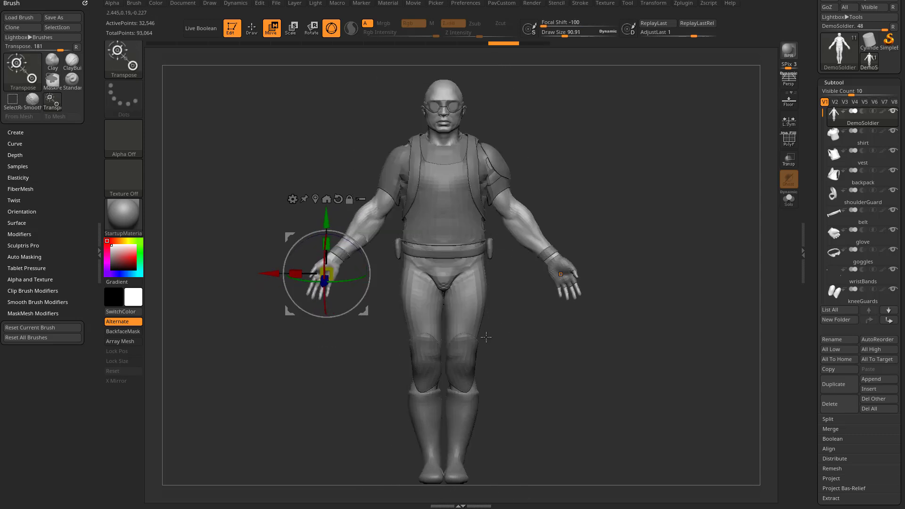
- Isolate the DemoSoldier body with Solo in side view and reset the gizmo orientation
{"action": "left_click_drag", "start_coordinate": [519, 307], "coordinate": [605, 215]}
{"action": "left_click", "coordinate": [788, 198]}
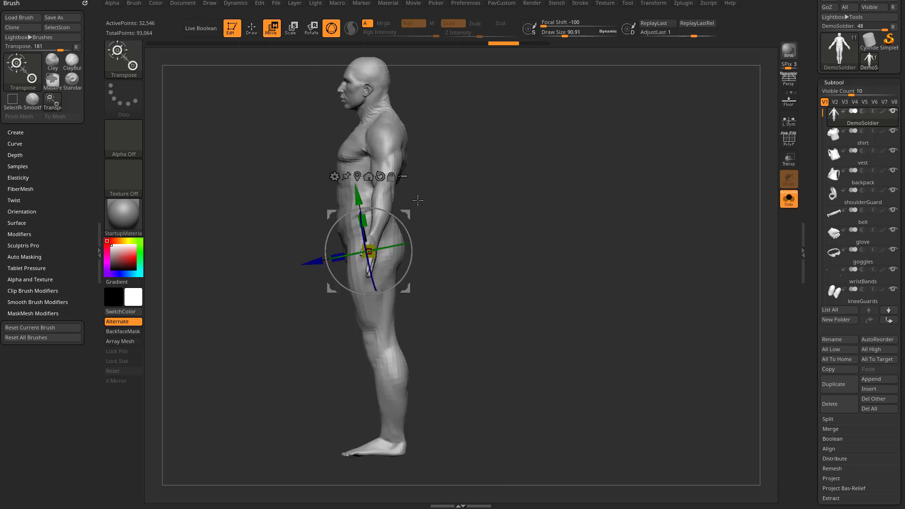
{"action": "left_click", "coordinate": [390, 178]}
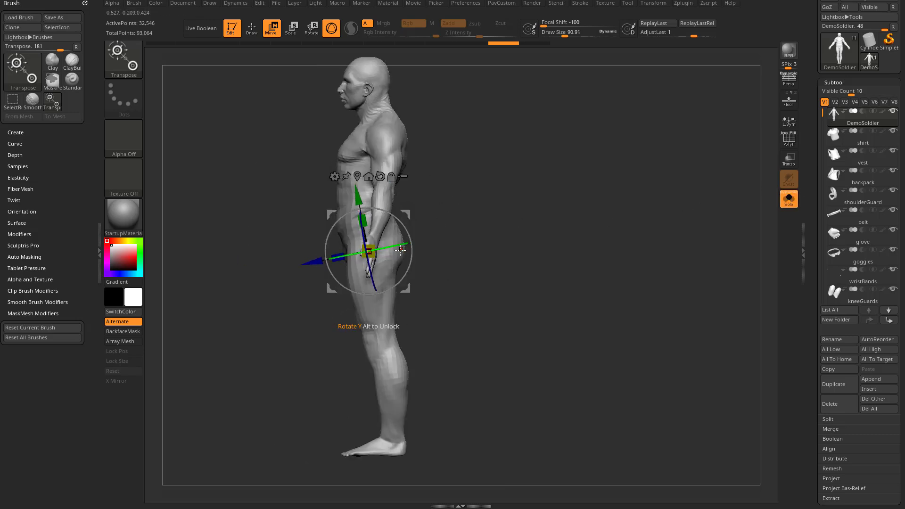
{"action": "left_click", "coordinate": [380, 176]}
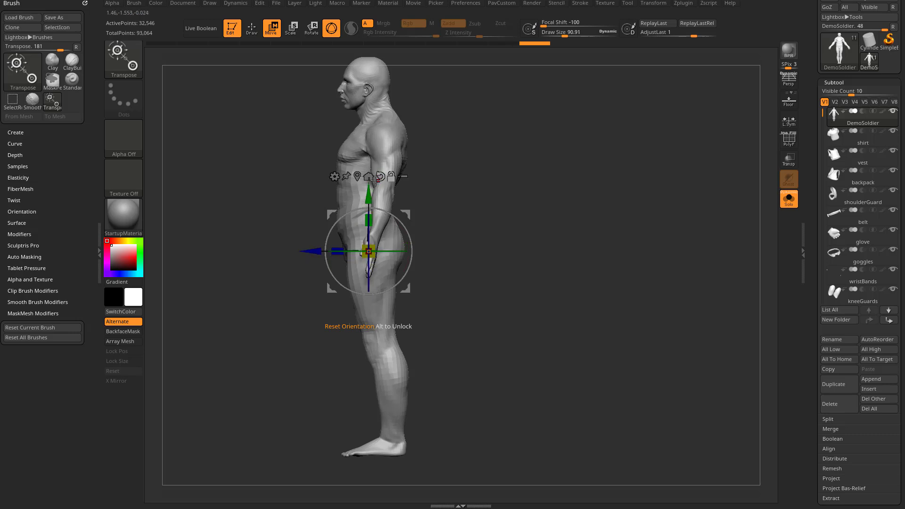
- Lower the gizmo pivot to the level of the feet and return to the front view
{"action": "left_click_drag", "start_coordinate": [431, 191], "coordinate": [458, 188]}
{"action": "left_click_drag", "start_coordinate": [370, 200], "coordinate": [389, 405], "text": "alt"}
{"action": "left_click_drag", "start_coordinate": [490, 342], "coordinate": [548, 339], "text": "shift"}
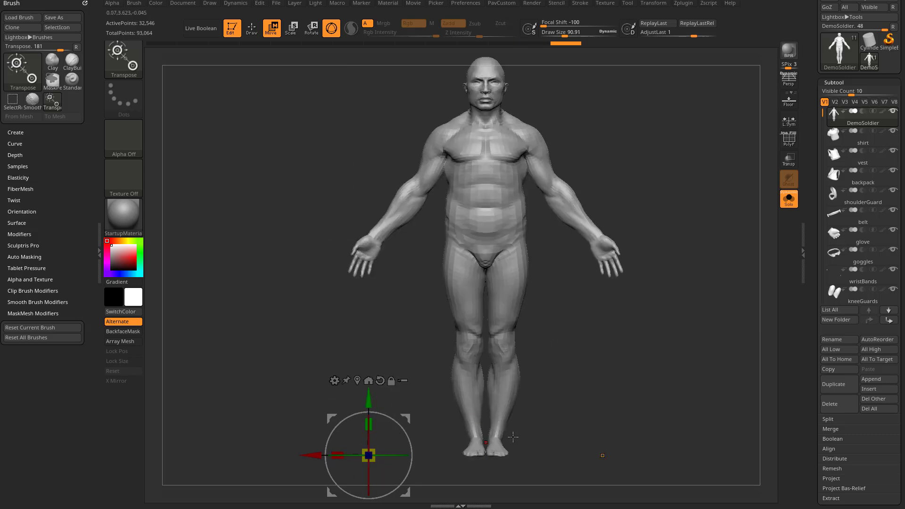
{"action": "left_click_drag", "start_coordinate": [583, 382], "coordinate": [509, 380], "text": "alt"}
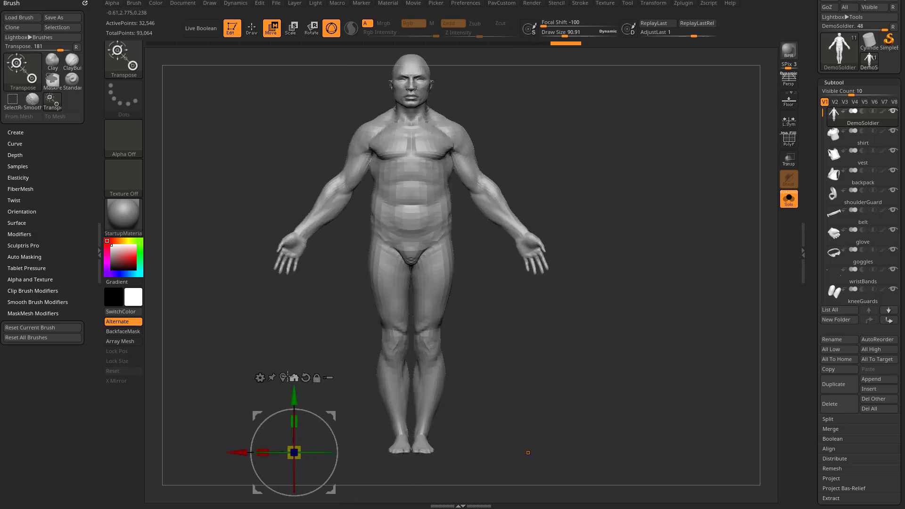
{"action": "left_click_drag", "start_coordinate": [286, 370], "coordinate": [284, 322], "text": "alt"}
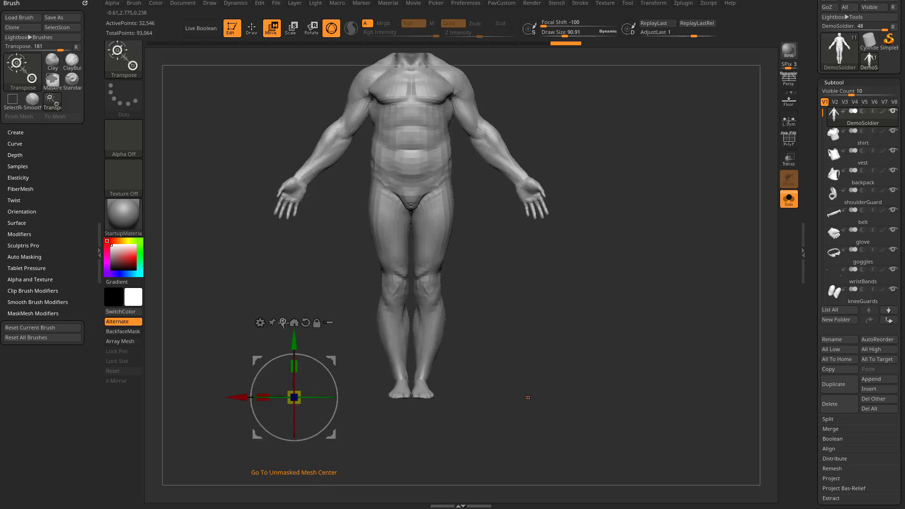
- Center the gizmo on the unmasked DemoSoldier mesh and try scaling the body uniformly from there, undoing the scale
{"action": "left_click", "coordinate": [283, 322]}
{"action": "left_click_drag", "start_coordinate": [531, 265], "coordinate": [511, 339], "text": "alt"}
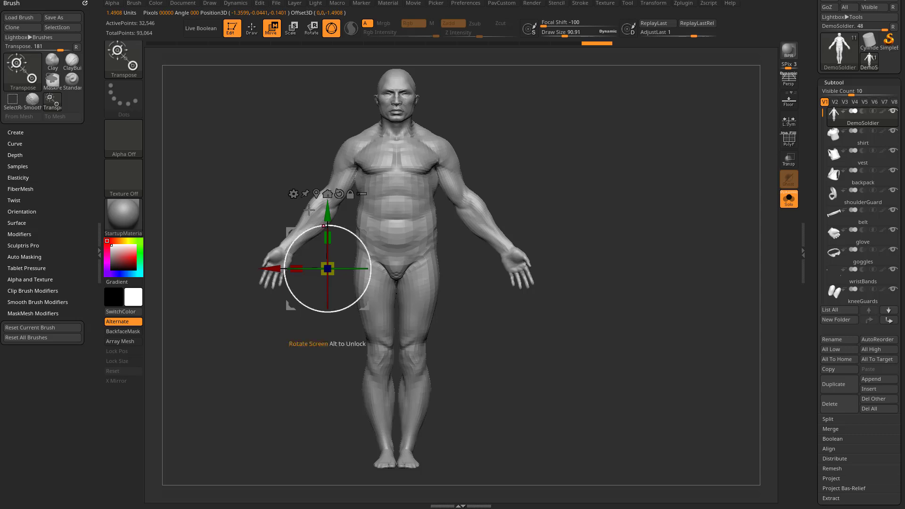
{"action": "left_click", "coordinate": [327, 194]}
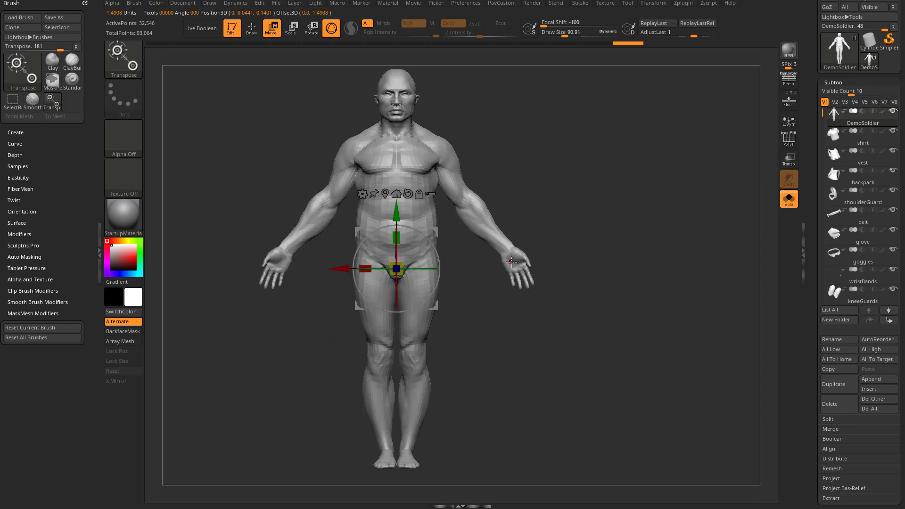
{"action": "left_click_drag", "start_coordinate": [396, 268], "coordinate": [426, 252]}
{"action": "key", "text": "ctrl+z"}
- Lower only the gizmo pivot along Y to the soldier's feet in side view
{"action": "left_click_drag", "start_coordinate": [586, 216], "coordinate": [485, 218], "text": "shift"}
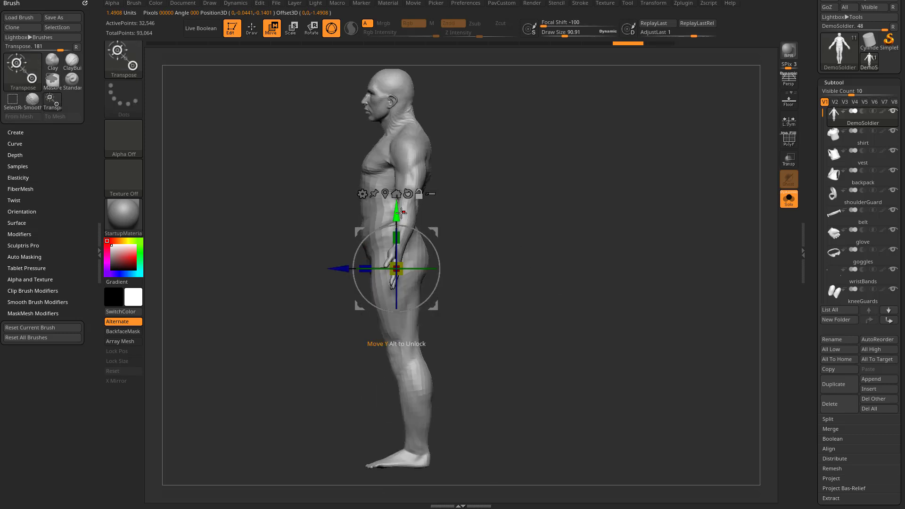
{"action": "left_click_drag", "start_coordinate": [400, 213], "coordinate": [411, 451], "text": "alt"}
{"action": "key", "text": "ctrl+z"}
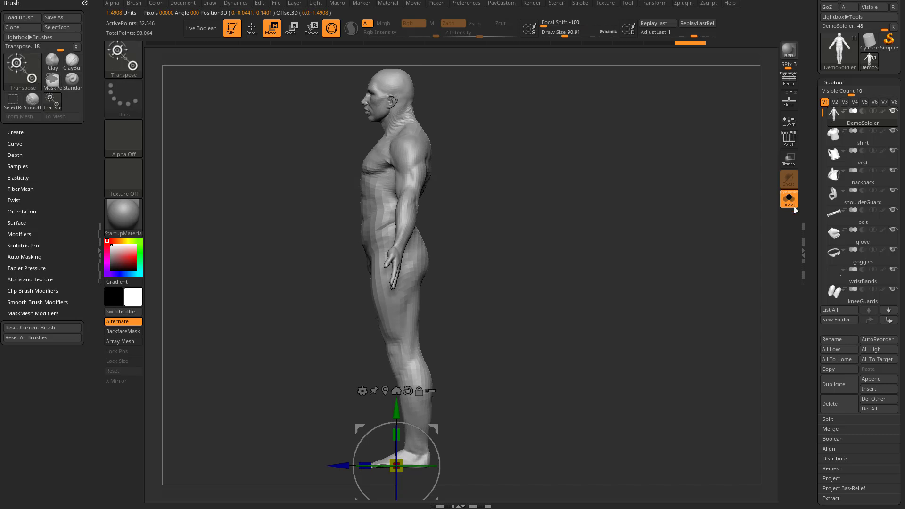
- Turn off Solo and show the whole soldier with all its gear from the front
{"action": "left_click", "coordinate": [792, 202]}
{"action": "left_click_drag", "start_coordinate": [687, 219], "coordinate": [754, 220], "text": "shift"}
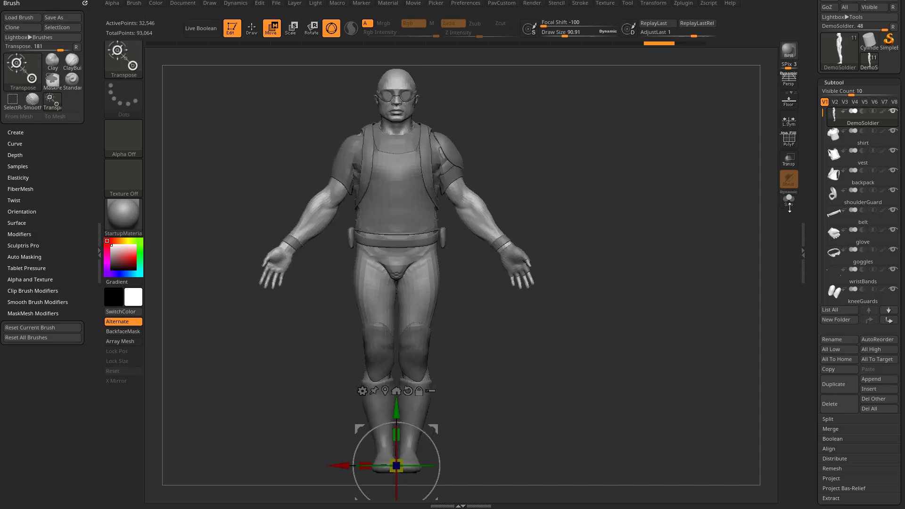
{"action": "left_click", "coordinate": [789, 206]}
{"action": "left_click", "coordinate": [789, 204]}
{"action": "right_click_drag", "start_coordinate": [662, 255], "coordinate": [644, 229], "text": "ctrl"}
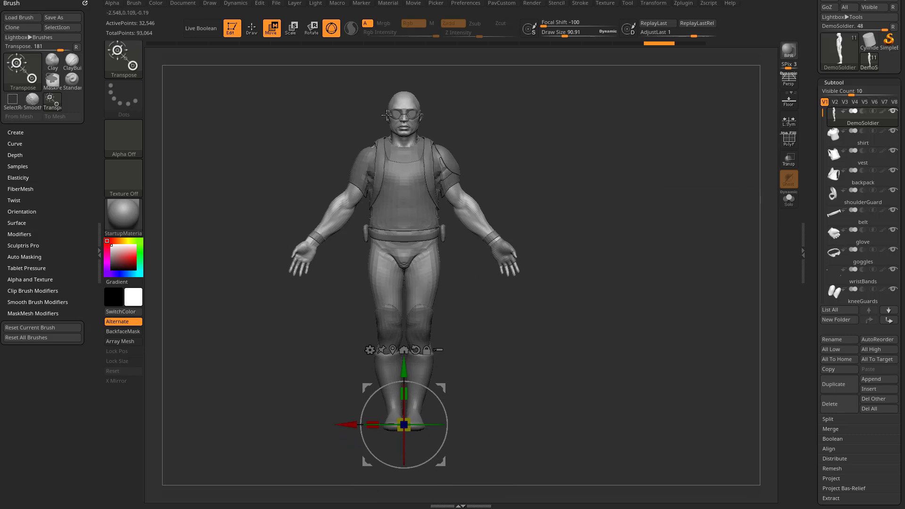
- Enable Transpose All Selected Subtools and try moving and scaling the whole figure from the feet, undoing both
{"action": "left_click", "coordinate": [440, 349]}
{"action": "left_click_drag", "start_coordinate": [404, 367], "coordinate": [404, 299]}
{"action": "key", "text": "ctrl+z"}
{"action": "left_click_drag", "start_coordinate": [425, 385], "coordinate": [442, 401]}
{"action": "key", "text": "ctrl+z"}
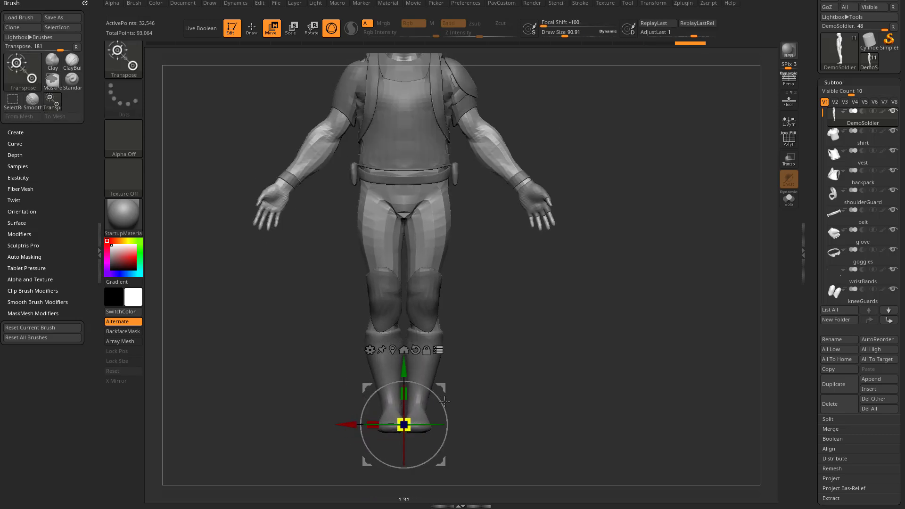
{"action": "key", "text": "ctrl+z"}
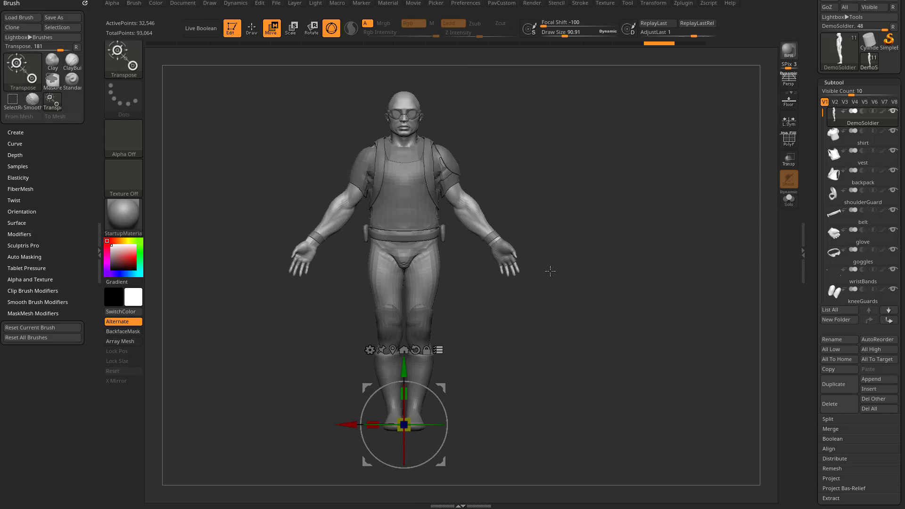
- Limit the transpose selection to the DemoSoldier body, leaving the gear deselected, and try scaling it from the feet
{"action": "key", "text": "ctrl+shift"}
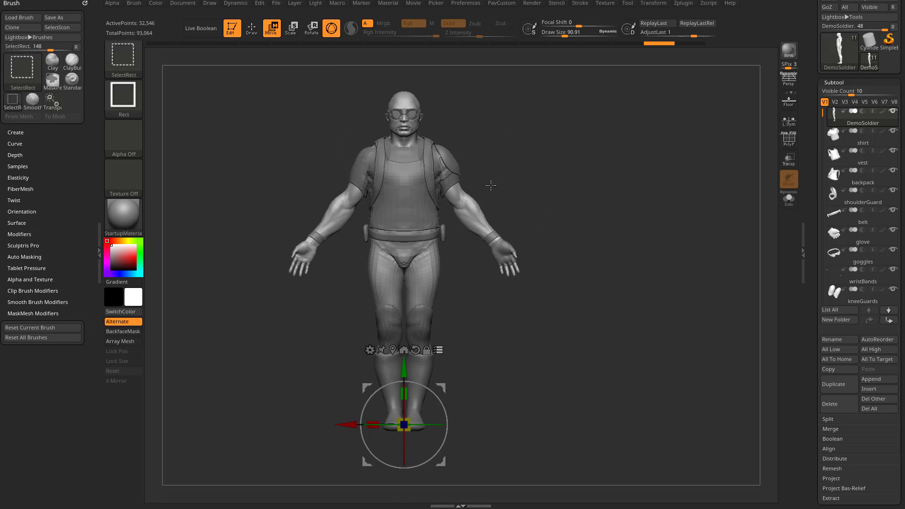
{"action": "left_click_drag", "start_coordinate": [497, 372], "coordinate": [316, 464], "text": "ctrl+shift"}
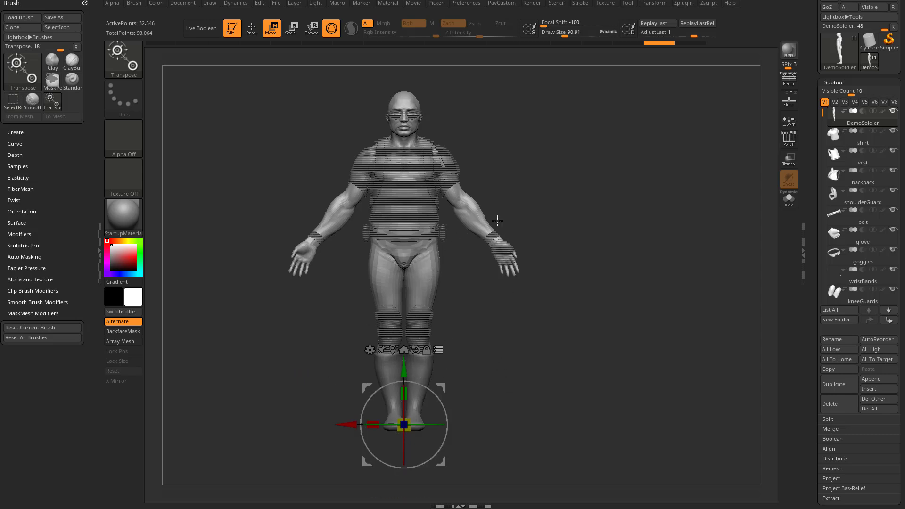
{"action": "key", "text": "ctrl+shift"}
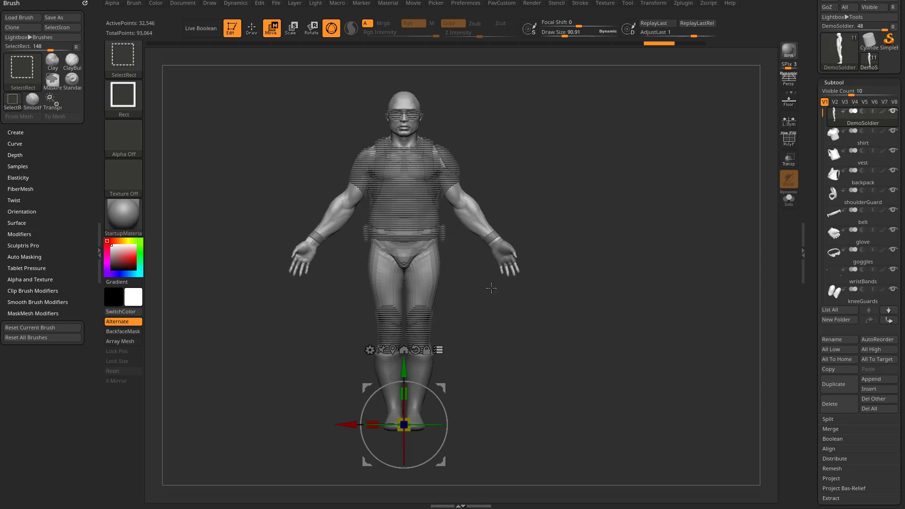
{"action": "mouse_move", "coordinate": [404, 424]}
{"action": "left_mouse_down"}
{"action": "mouse_move", "coordinate": [428, 404]}
{"action": "mouse_move", "coordinate": [401, 424]}
{"action": "left_mouse_up"}
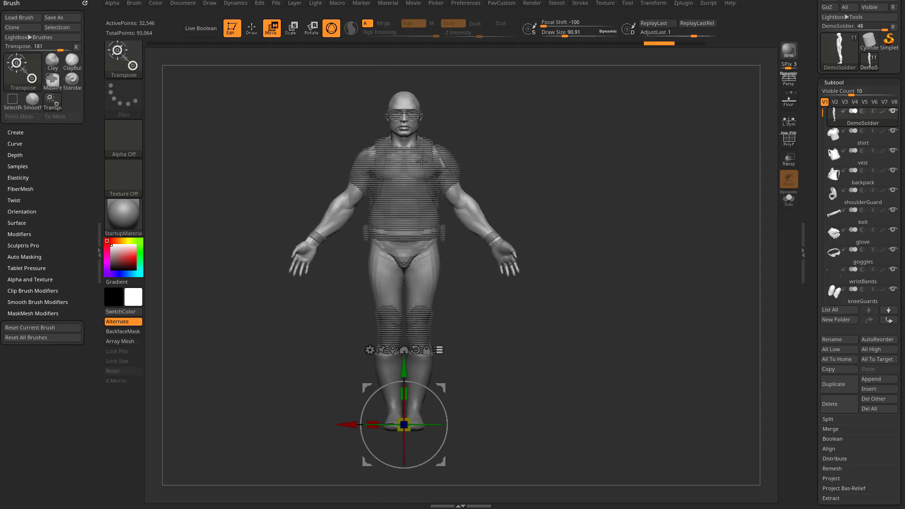
- Invert the transpose selection to the clothing and gear, try scaling them from the feet, and undo it
{"action": "key", "text": "ctrl+shift"}
{"action": "left_click_drag", "start_coordinate": [577, 178], "coordinate": [585, 180], "text": "ctrl+shift"}
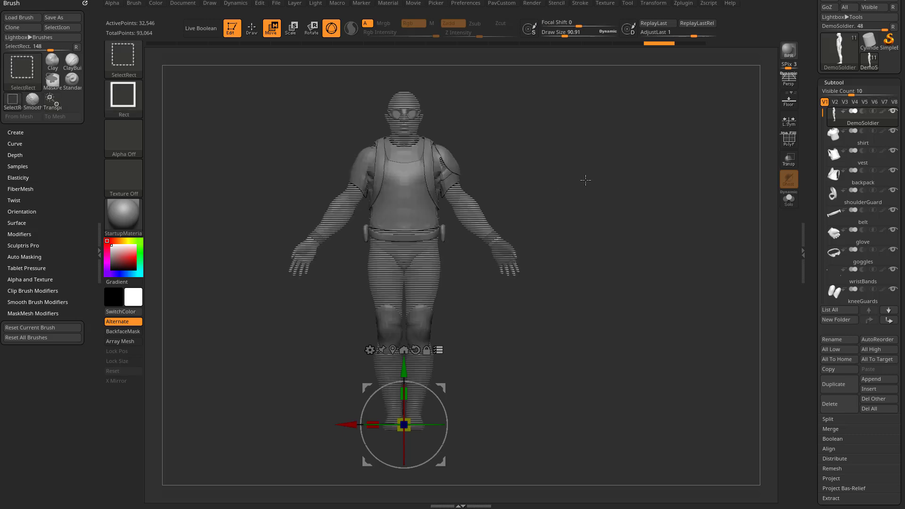
{"action": "key", "text": "ctrl+shift"}
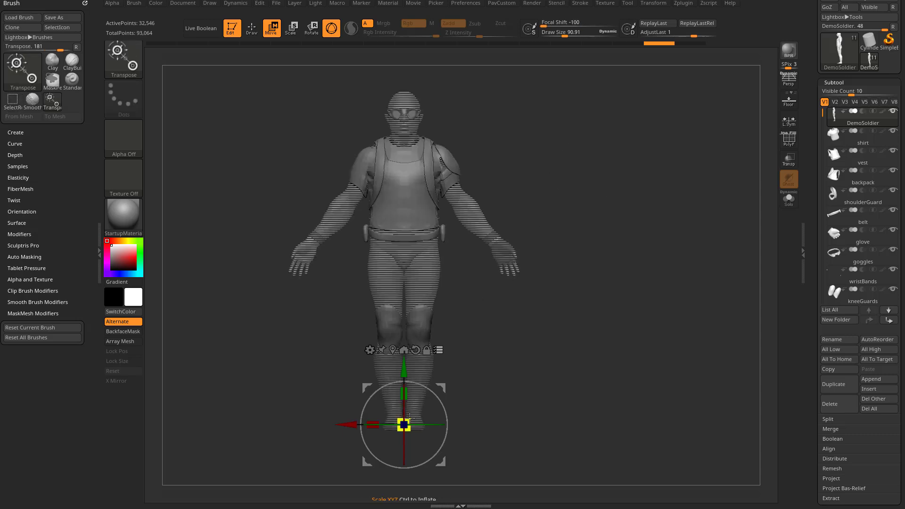
{"action": "left_click_drag", "start_coordinate": [404, 424], "coordinate": [464, 384]}
{"action": "key", "text": "ctrl+z"}
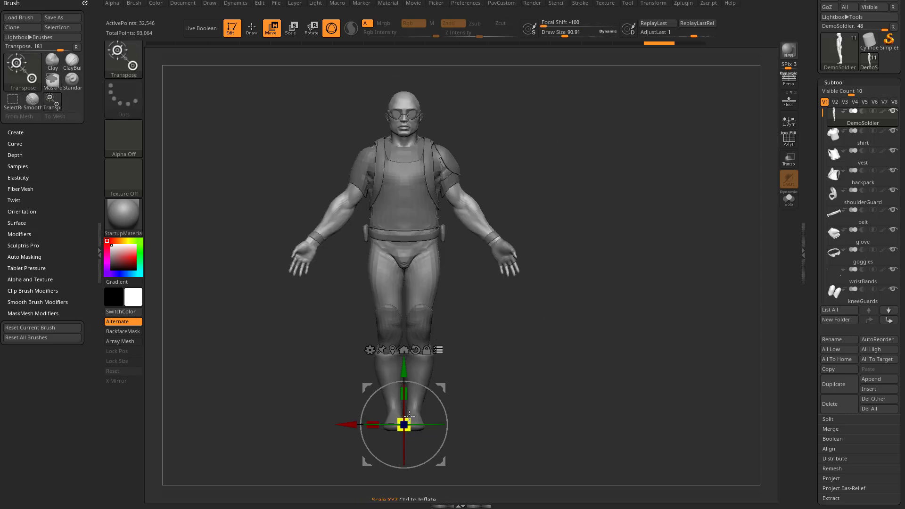
- Try scaling the body and all gear together from the feet, and undo it
{"action": "left_click_drag", "start_coordinate": [405, 424], "coordinate": [516, 352]}
{"action": "key", "text": "ctrl"}
{"action": "key", "text": "ctrl+z"}
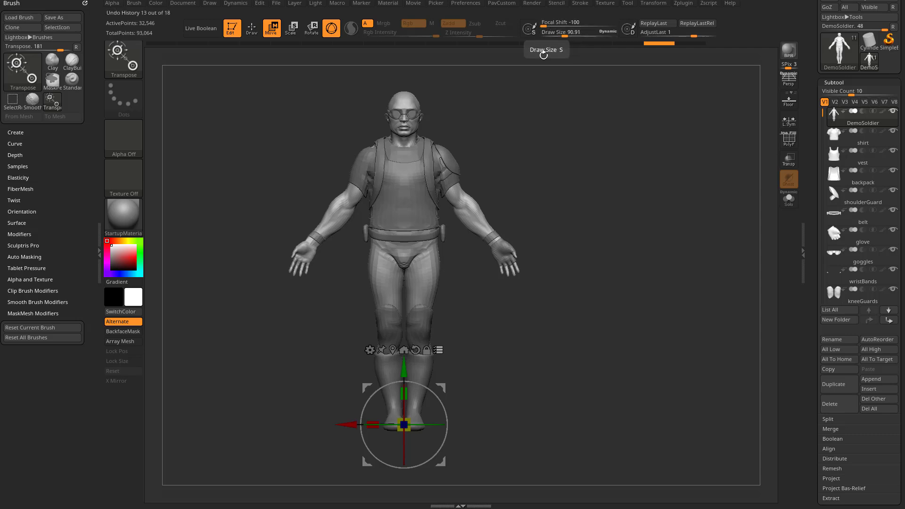
- Switch to the Transpose Line and back to the Gizmo 3D, placing the pivot on the elbow and on the thigh
{"action": "left_click", "coordinate": [332, 29]}
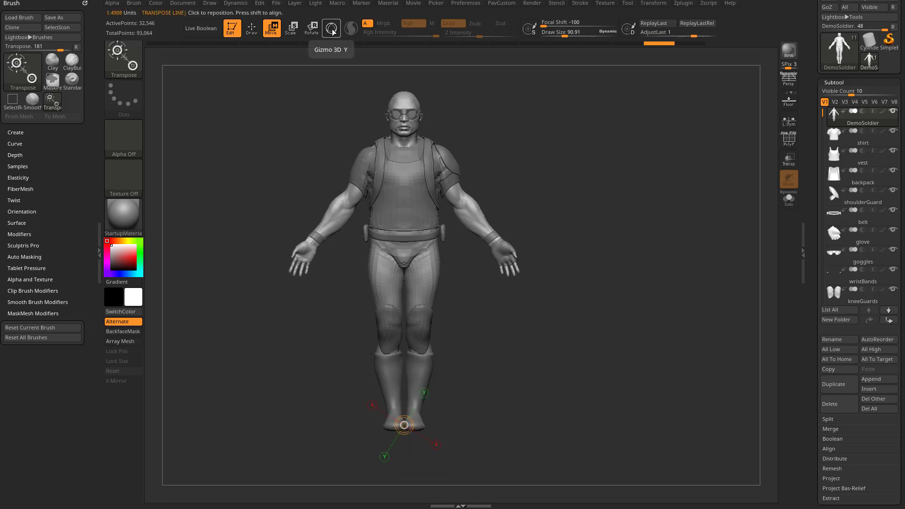
{"action": "left_click", "coordinate": [460, 194]}
{"action": "key", "text": "y"}
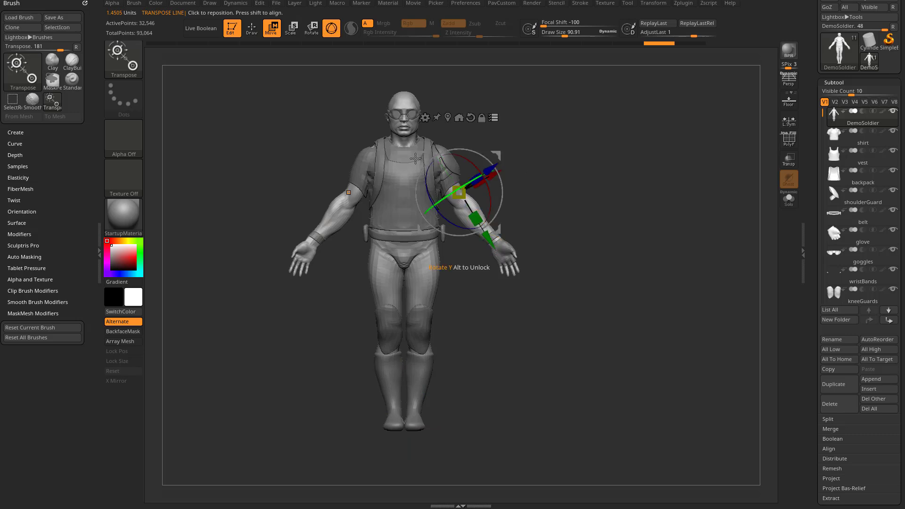
{"action": "left_click", "coordinate": [422, 282]}
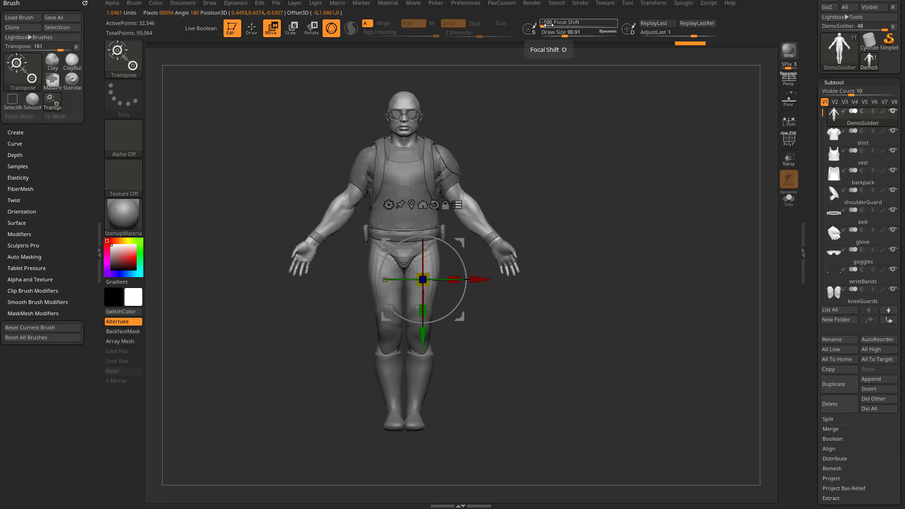
- Set the Focal Shift to -63, place the gizmo on a hand, and try scaling from it, undoing the scale
{"action": "left_click_drag", "start_coordinate": [544, 26], "coordinate": [556, 26]}
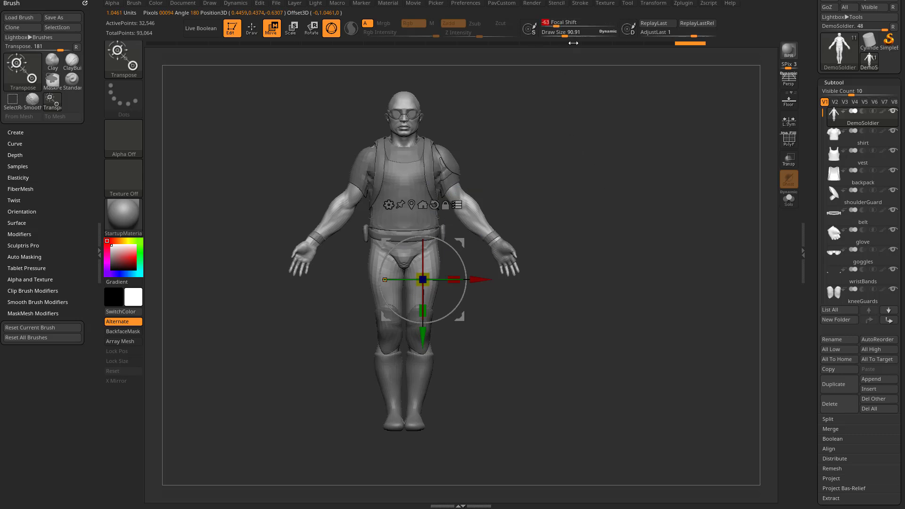
{"action": "left_click", "coordinate": [309, 256]}
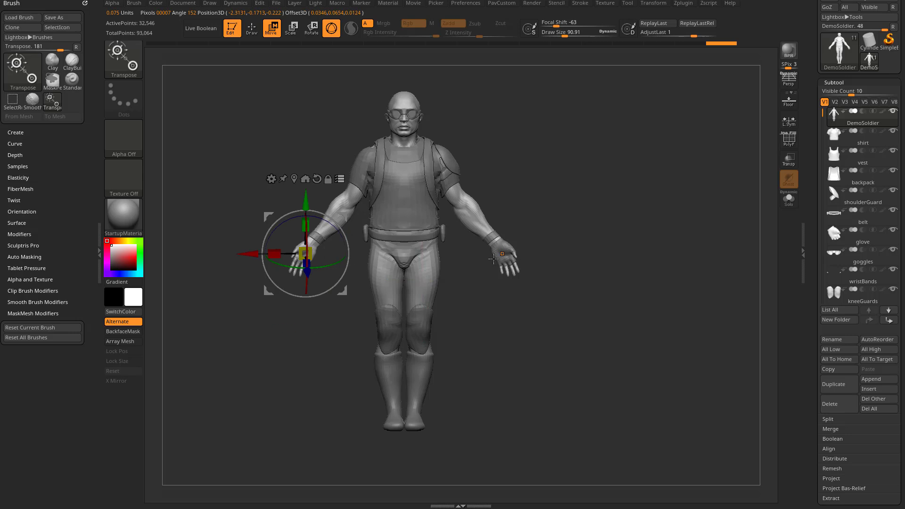
{"action": "left_click_drag", "start_coordinate": [305, 254], "coordinate": [355, 237]}
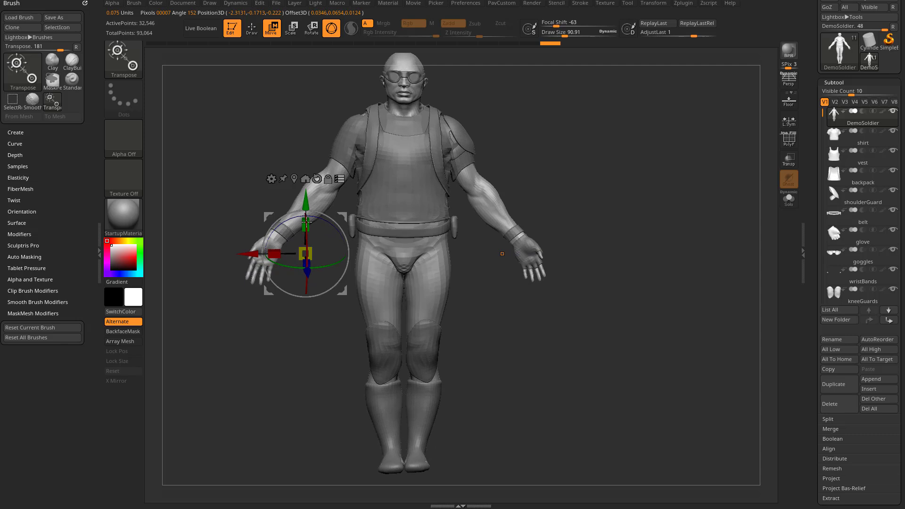
{"action": "key", "text": "ctrl+z"}
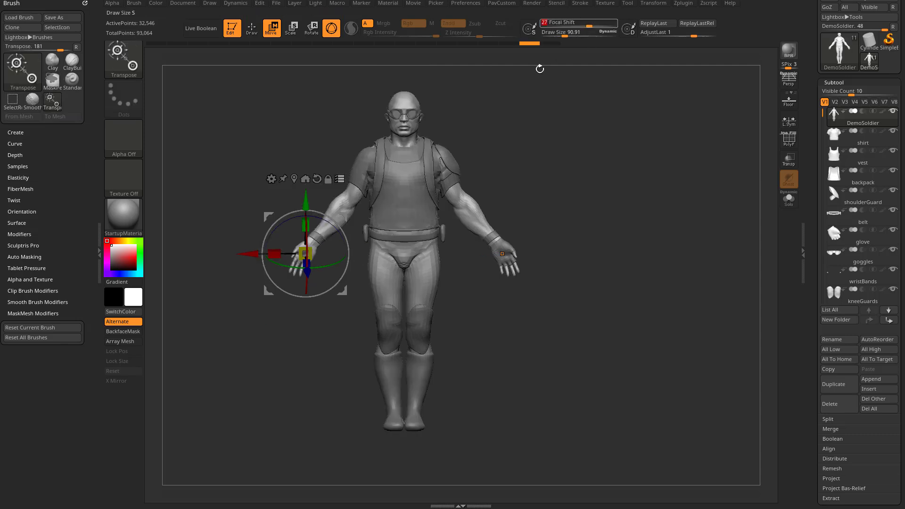
- Try scaling from the hand with Focal Shift 27, first without and again with Local Symmetry enabled, undoing both scales
{"action": "left_click_drag", "start_coordinate": [305, 253], "coordinate": [336, 235]}
{"action": "key", "text": "ctrl+z"}
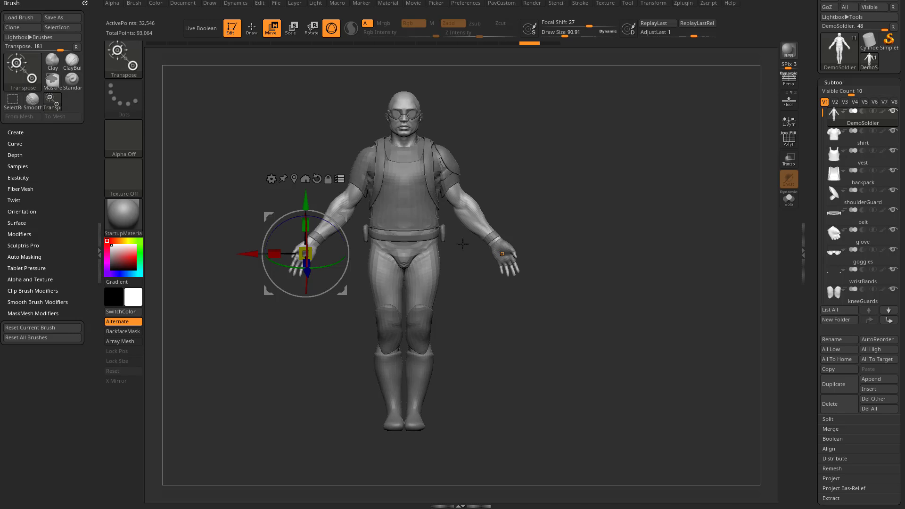
{"action": "left_click", "coordinate": [790, 123]}
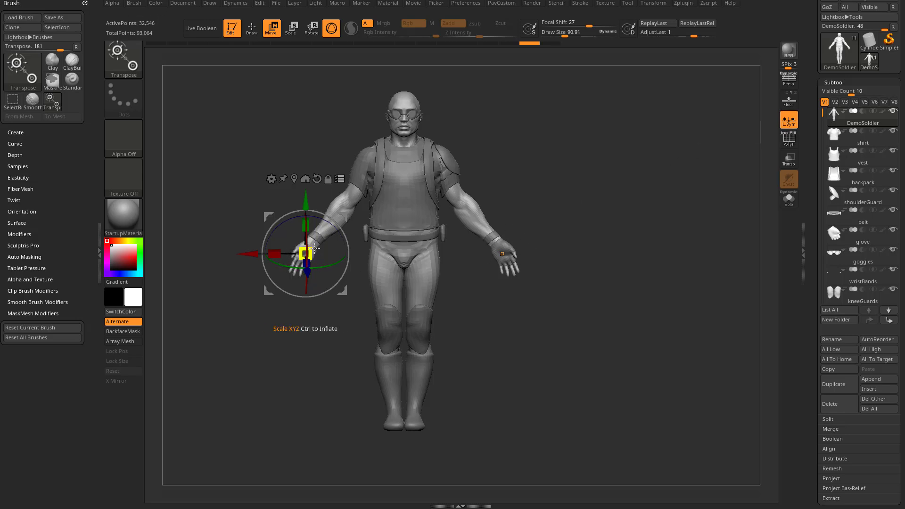
{"action": "left_click_drag", "start_coordinate": [312, 249], "coordinate": [334, 241]}
{"action": "key", "text": "ctrl+z"}
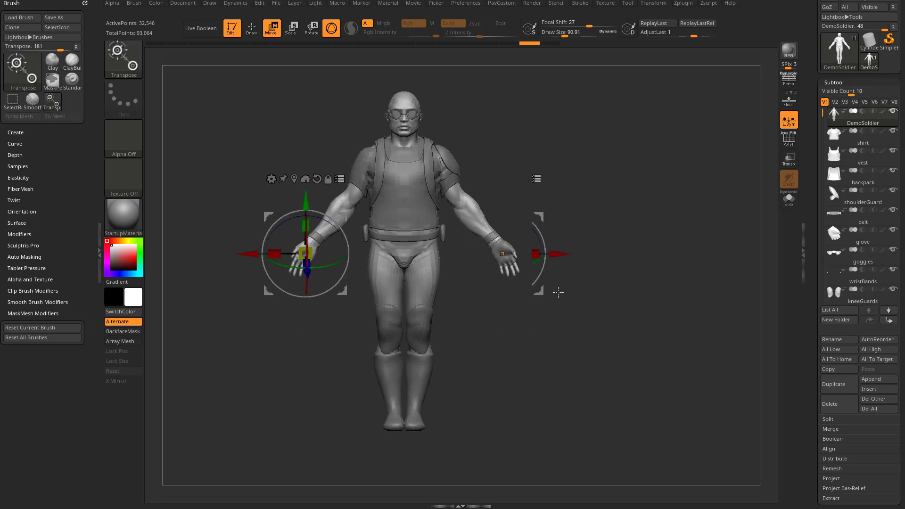
- Set the Focal Shift to 100, try rotating the gizmo at the hand, and undo it
{"action": "left_click_drag", "start_coordinate": [589, 24], "coordinate": [622, 23]}
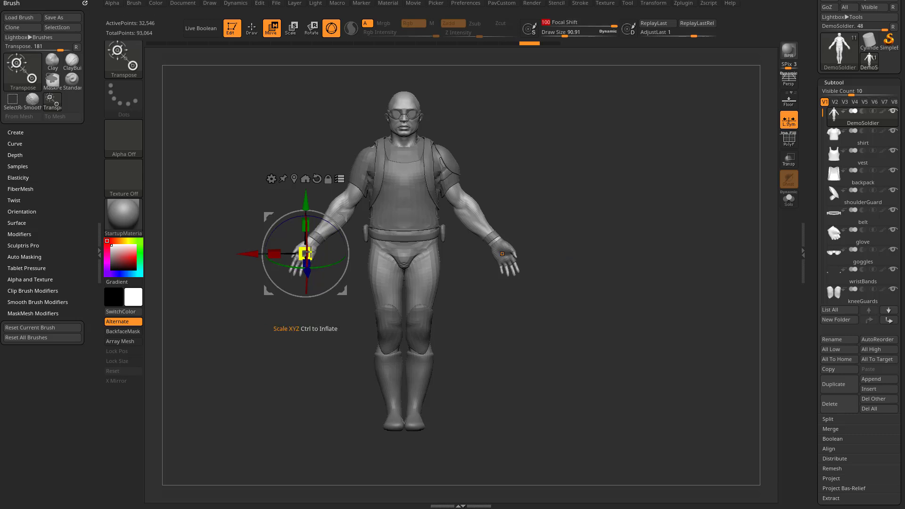
{"action": "key", "text": "ctrl"}
{"action": "mouse_move", "coordinate": [339, 234]}
{"action": "left_mouse_down"}
{"action": "mouse_move", "coordinate": [344, 259]}
{"action": "mouse_move", "coordinate": [342, 238]}
{"action": "left_mouse_up"}
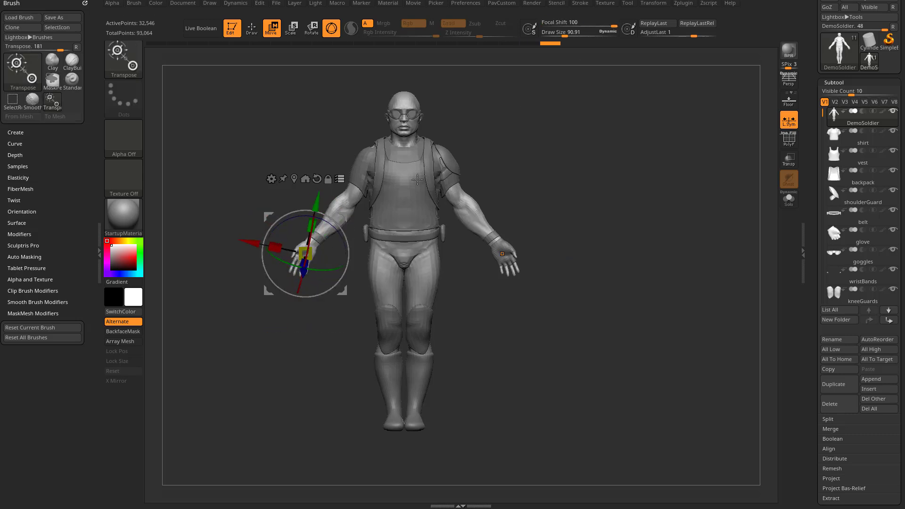
{"action": "key", "text": "ctrl+z"}
- Set the Focal Shift to 88 and try enlarging both hands from the gizmo, undoing each attempt
{"action": "left_click", "coordinate": [609, 24]}
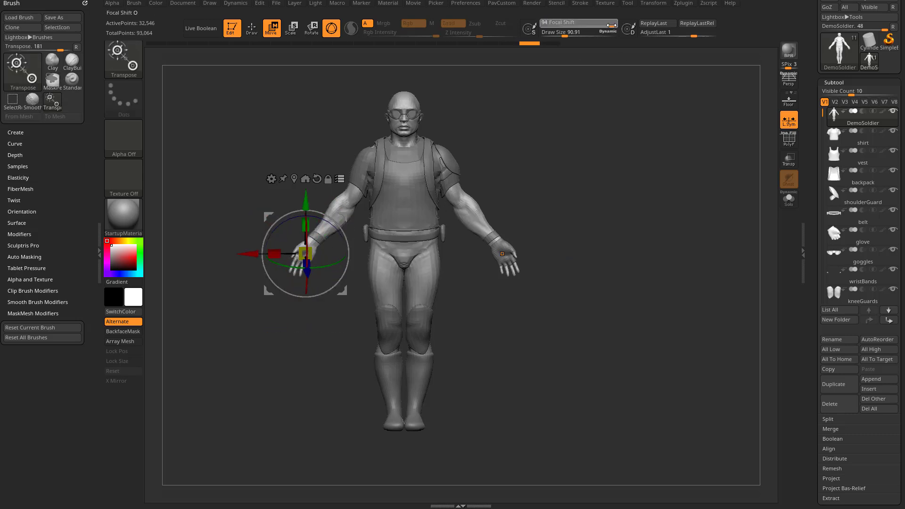
{"action": "left_click_drag", "start_coordinate": [306, 254], "coordinate": [343, 231]}
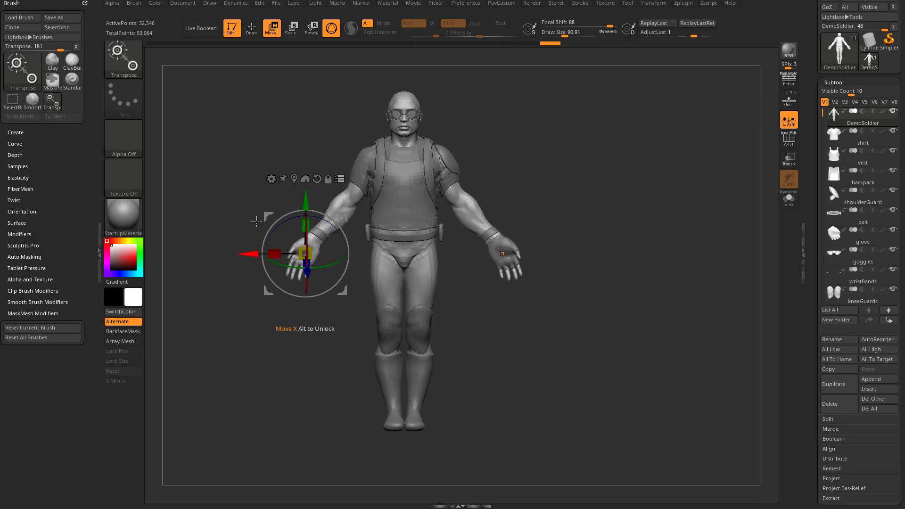
{"action": "key", "text": "ctrl+z"}
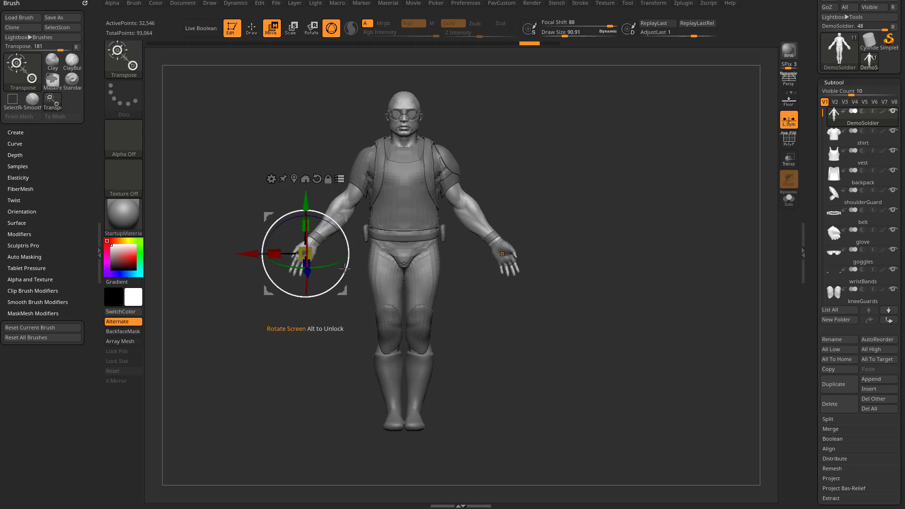
{"action": "left_click_drag", "start_coordinate": [305, 254], "coordinate": [327, 242]}
{"action": "key", "text": "ctrl+z"}
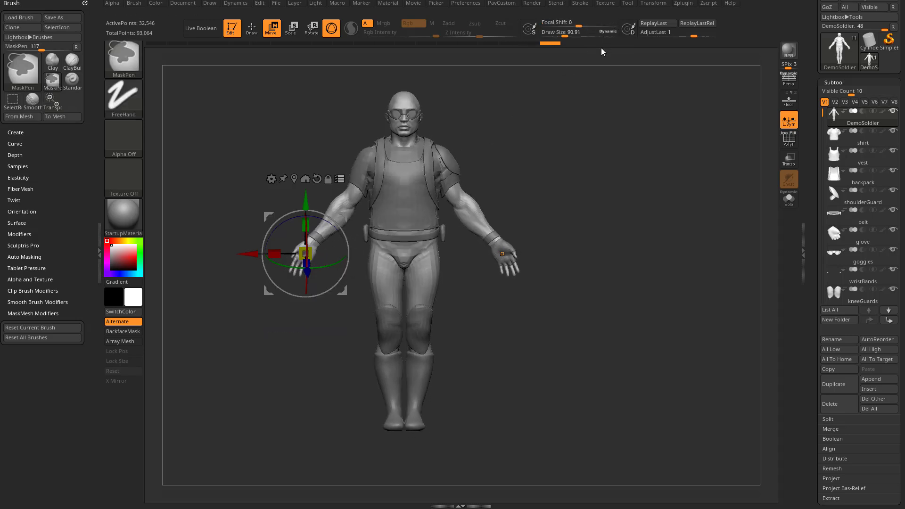
- Enlarge both hands slightly with Focal Shift 88 and switch the gizmo to the opposite hand
{"action": "left_click", "coordinate": [609, 24]}
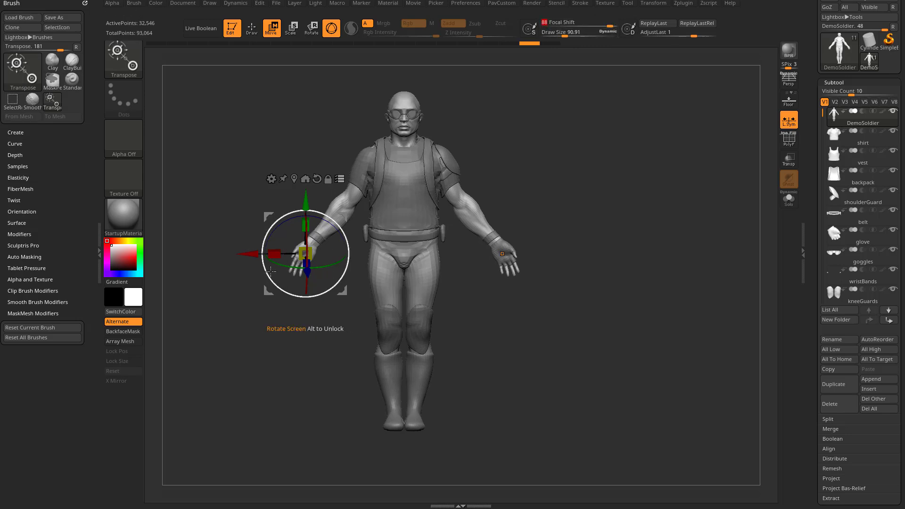
{"action": "left_click_drag", "start_coordinate": [305, 253], "coordinate": [321, 243]}
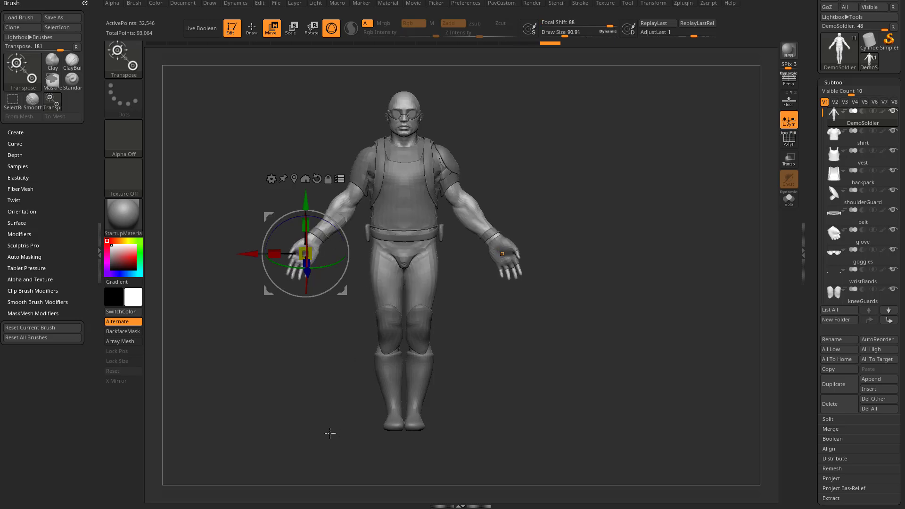
{"action": "left_click", "coordinate": [501, 254]}
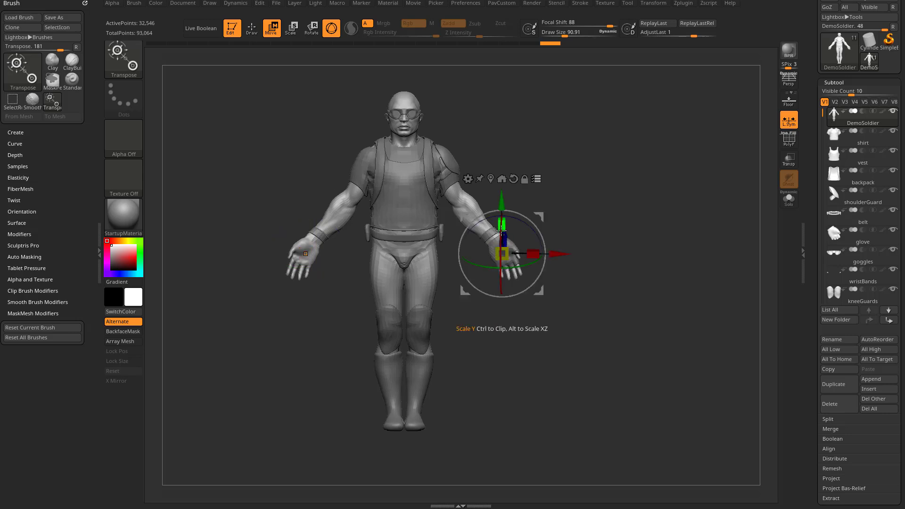
- Switch the gizmo back and forth between the two hands and try scaling both hands, undoing the scale
{"action": "left_click", "coordinate": [305, 253]}
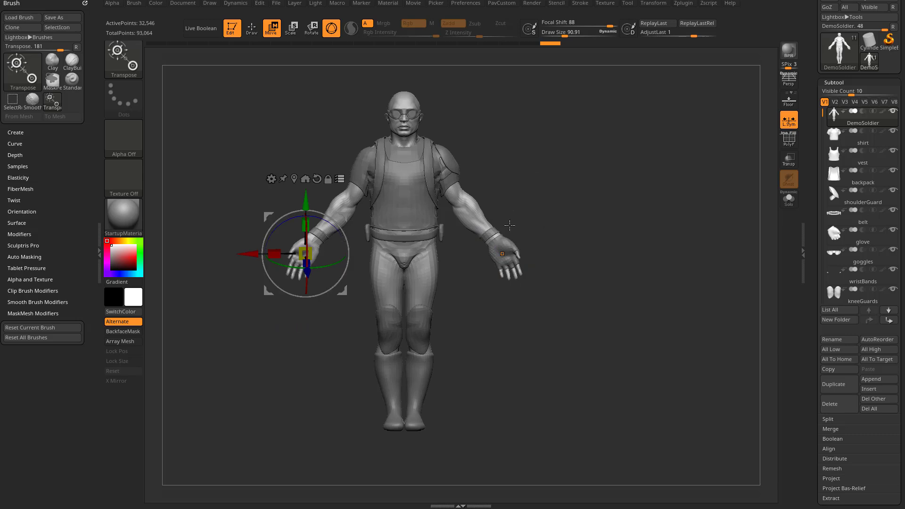
{"action": "left_click", "coordinate": [502, 254]}
{"action": "left_click", "coordinate": [306, 254]}
{"action": "left_click_drag", "start_coordinate": [305, 254], "coordinate": [336, 278]}
{"action": "key", "text": "ctrl+z"}
- Move only the gizmo from the hand to the soldier's head, and place it just behind the head in side view
{"action": "left_click_drag", "start_coordinate": [527, 284], "coordinate": [617, 246]}
{"action": "left_click_drag", "start_coordinate": [407, 233], "coordinate": [576, 136], "text": "alt"}
{"action": "left_click", "coordinate": [469, 106]}
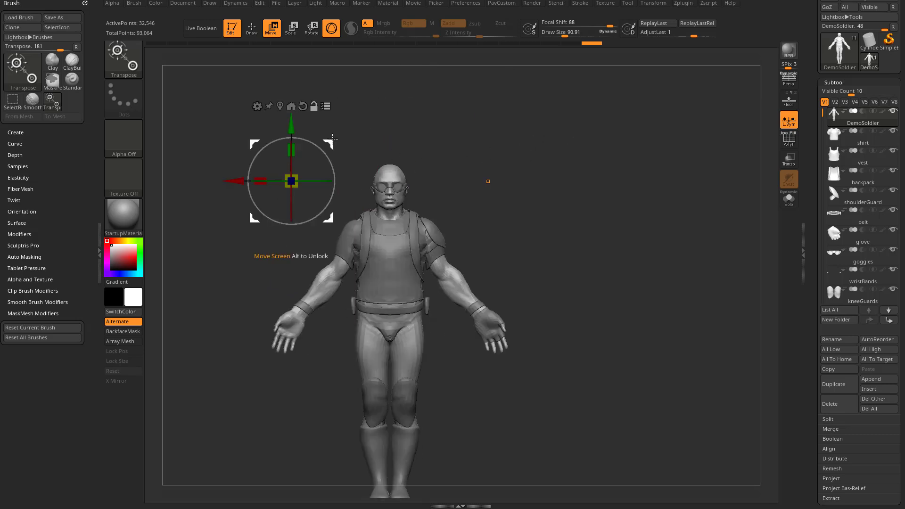
{"action": "left_click_drag", "start_coordinate": [329, 144], "coordinate": [357, 149], "text": "alt"}
{"action": "left_click_drag", "start_coordinate": [387, 176], "coordinate": [433, 174]}
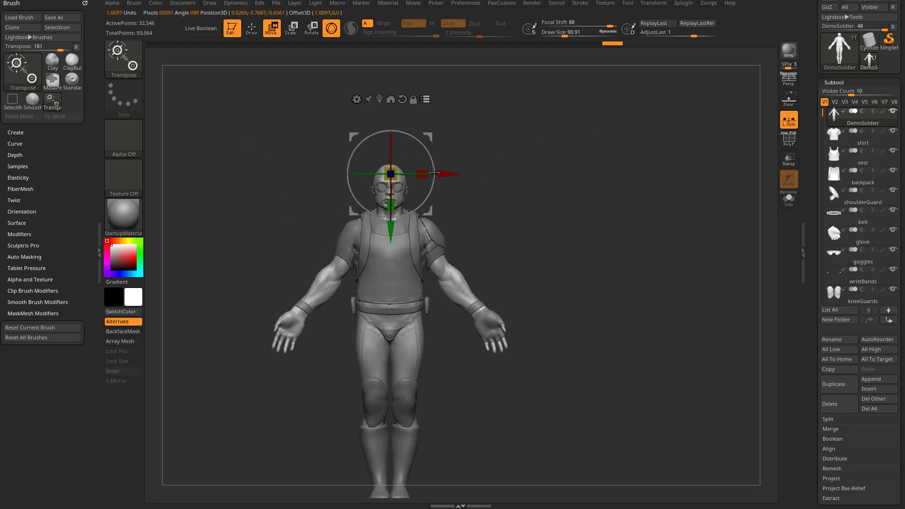
{"action": "left_click_drag", "start_coordinate": [525, 152], "coordinate": [474, 152], "text": "shift"}
{"action": "left_click_drag", "start_coordinate": [338, 174], "coordinate": [408, 174], "text": "alt"}
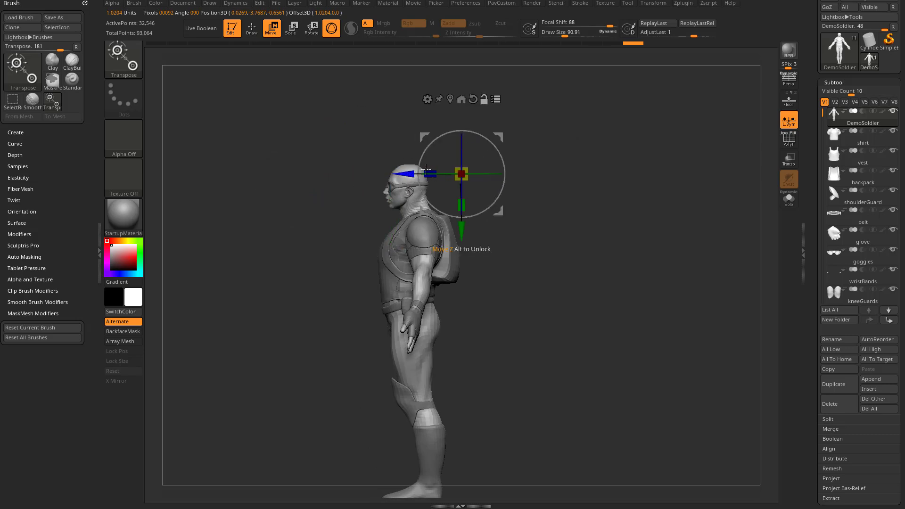
{"action": "left_click_drag", "start_coordinate": [572, 207], "coordinate": [518, 142], "text": "alt"}
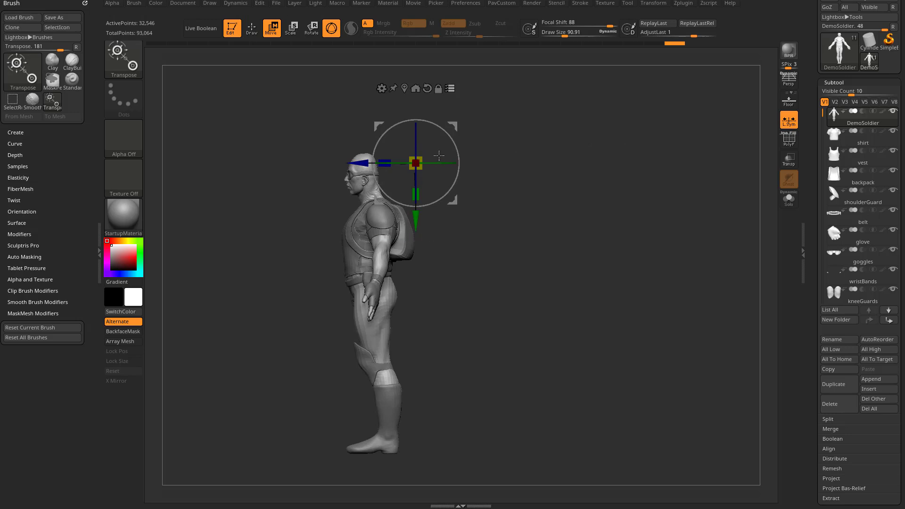
- Try rotating from the gizmo at the soldier's shoulder and again from behind the head, undoing each rotation
{"action": "left_click_drag", "start_coordinate": [439, 156], "coordinate": [416, 169]}
{"action": "key", "text": "ctrl+z"}
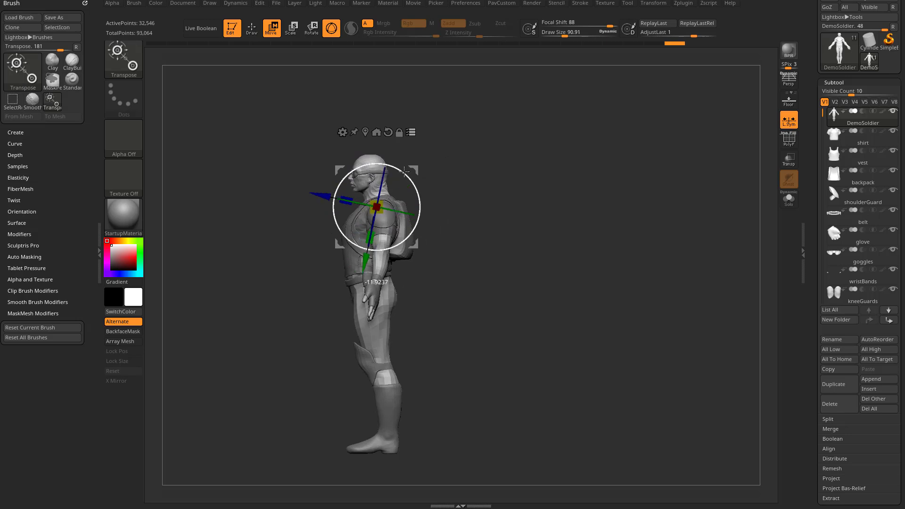
{"action": "left_click_drag", "start_coordinate": [415, 169], "coordinate": [513, 235], "text": "alt"}
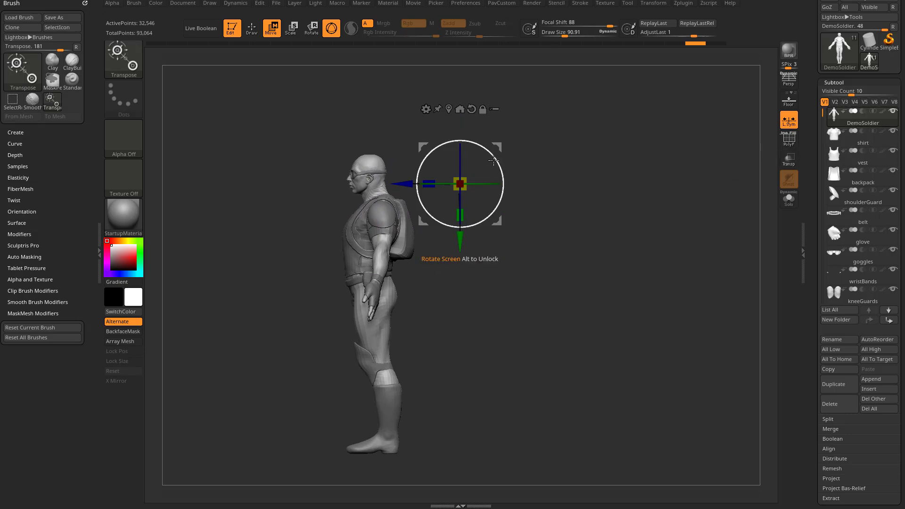
{"action": "left_click_drag", "start_coordinate": [498, 155], "coordinate": [431, 150]}
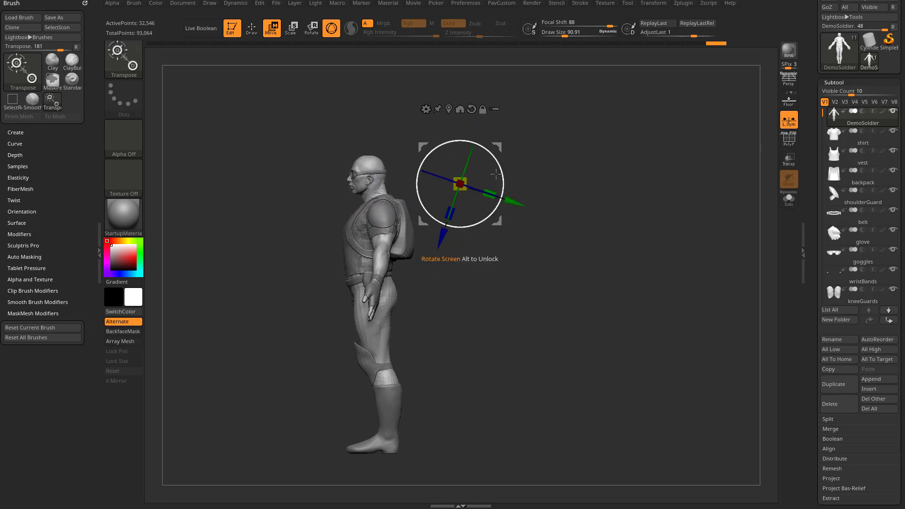
{"action": "key", "text": "ctrl+z"}
- Center the gizmo on the soldier's face and try enlarging the head, undoing the change
{"action": "left_click_drag", "start_coordinate": [493, 151], "coordinate": [521, 137], "text": "alt"}
{"action": "left_click_drag", "start_coordinate": [418, 148], "coordinate": [511, 121]}
{"action": "left_click_drag", "start_coordinate": [413, 153], "coordinate": [446, 146]}
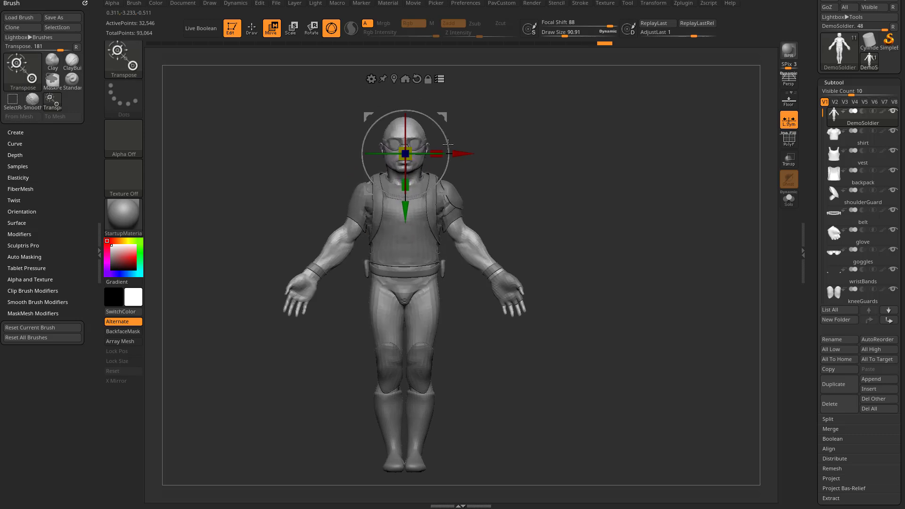
{"action": "key", "text": "ctrl+z"}
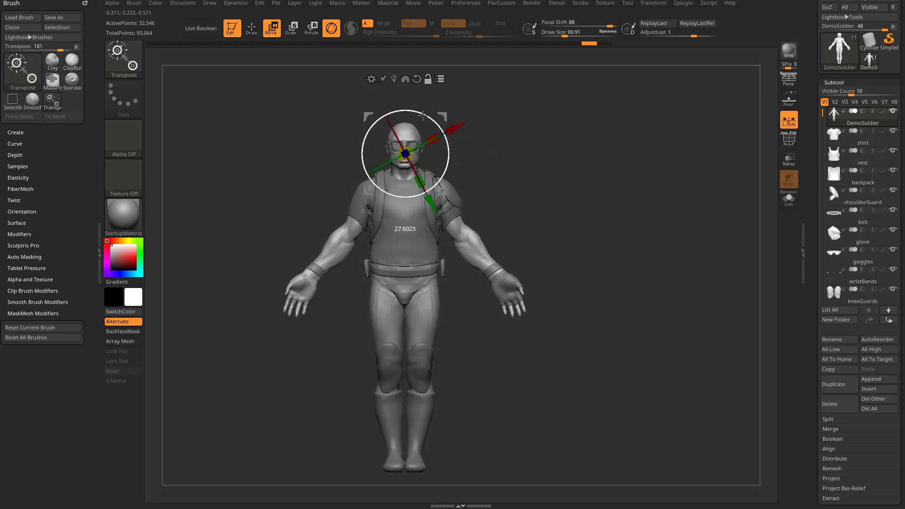
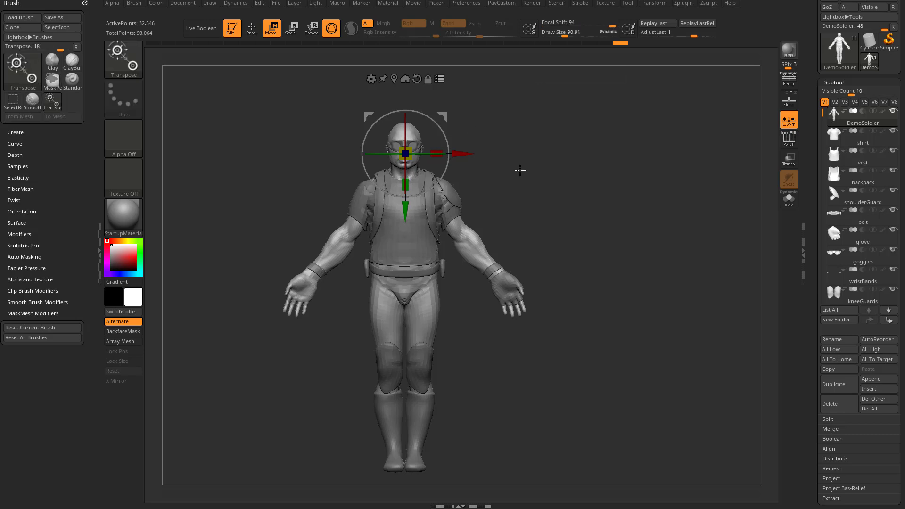
- Set the Focal Shift to 20 and try enlarging the head uniformly and stretching it vertically, undoing each attempt
{"action": "left_click_drag", "start_coordinate": [611, 24], "coordinate": [586, 25]}
{"action": "mouse_move", "coordinate": [411, 152]}
{"action": "left_mouse_down"}
{"action": "mouse_move", "coordinate": [419, 152]}
{"action": "mouse_move", "coordinate": [400, 152]}
{"action": "mouse_move", "coordinate": [493, 150]}
{"action": "mouse_move", "coordinate": [464, 147]}
{"action": "left_mouse_up"}
{"action": "key", "text": "ctrl+z"}
{"action": "left_click_drag", "start_coordinate": [410, 152], "coordinate": [461, 150]}
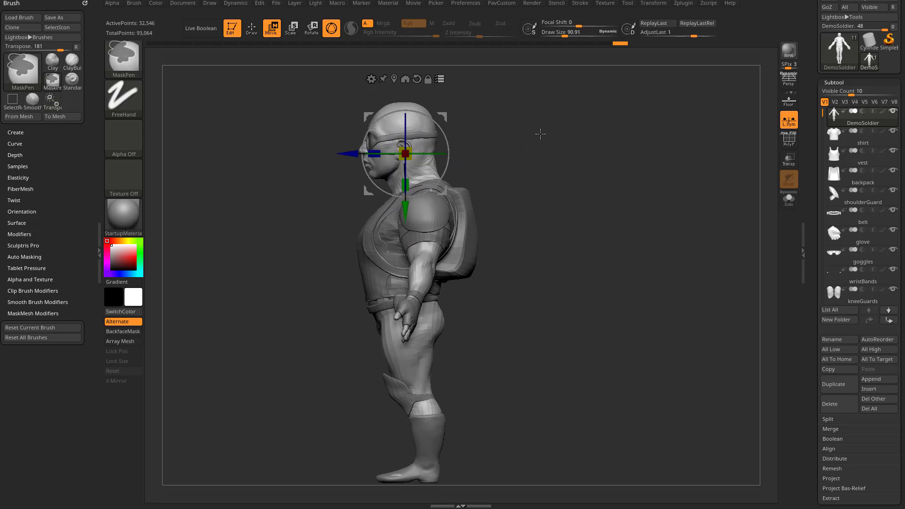
{"action": "left_click_drag", "start_coordinate": [539, 135], "coordinate": [559, 135]}
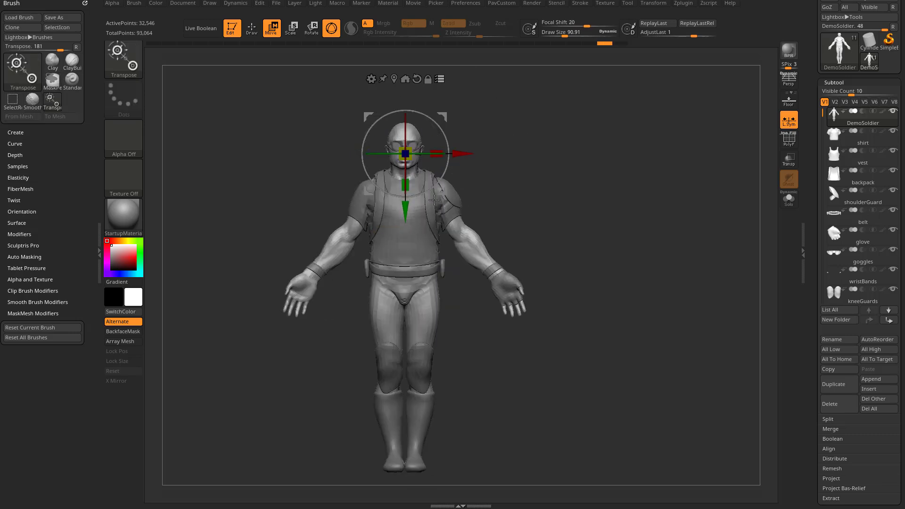
{"action": "left_click_drag", "start_coordinate": [412, 181], "coordinate": [408, 226]}
{"action": "key", "text": "ctrl+z"}
- Place the gizmo on the soldier's hand and try enlarging both hands with Focal Shift 75 and again with 92, undoing each scale
{"action": "left_click_drag", "start_coordinate": [536, 229], "coordinate": [548, 227], "text": "alt"}
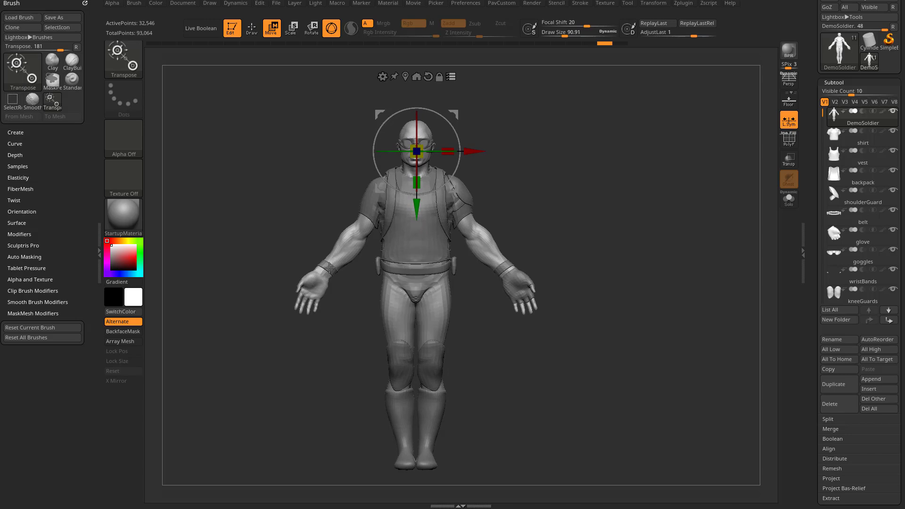
{"action": "left_click", "coordinate": [314, 287]}
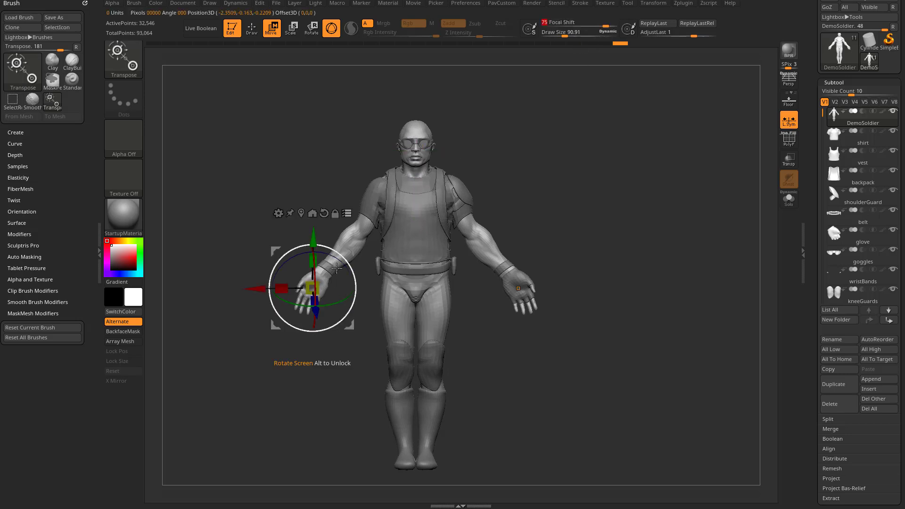
{"action": "left_click_drag", "start_coordinate": [313, 287], "coordinate": [355, 269]}
{"action": "key", "text": "ctrl+z"}
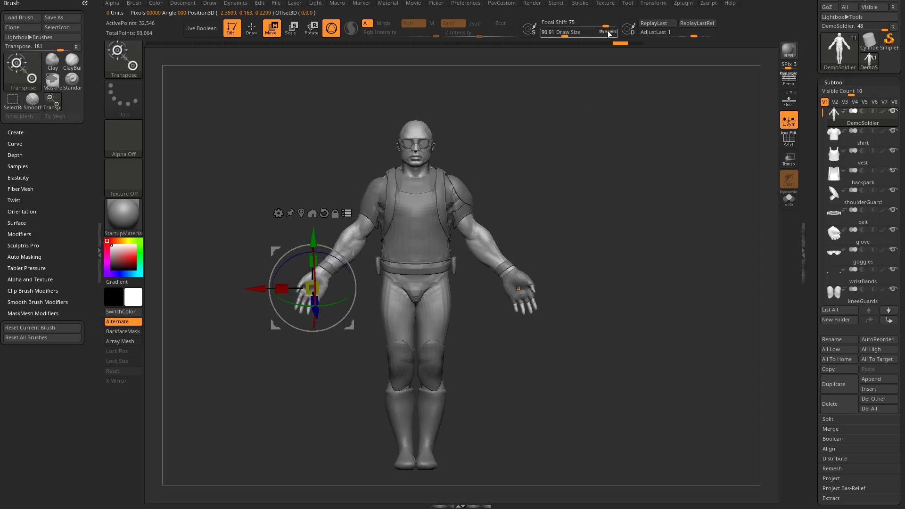
{"action": "left_click_drag", "start_coordinate": [313, 288], "coordinate": [432, 260]}
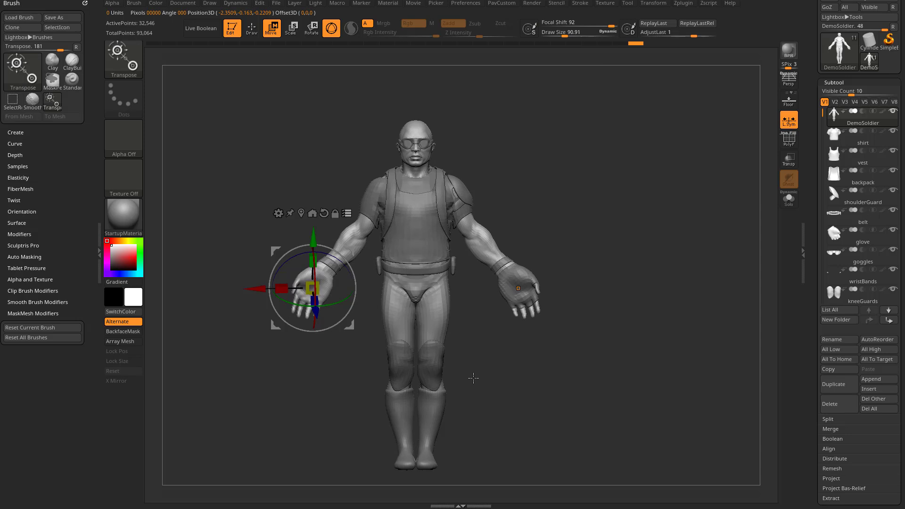
{"action": "key", "text": "ctrl+z"}
- Turn Solo mode on and off for the DemoSoldier body and mask its legs with a rectangular mask
{"action": "left_click", "coordinate": [788, 199]}
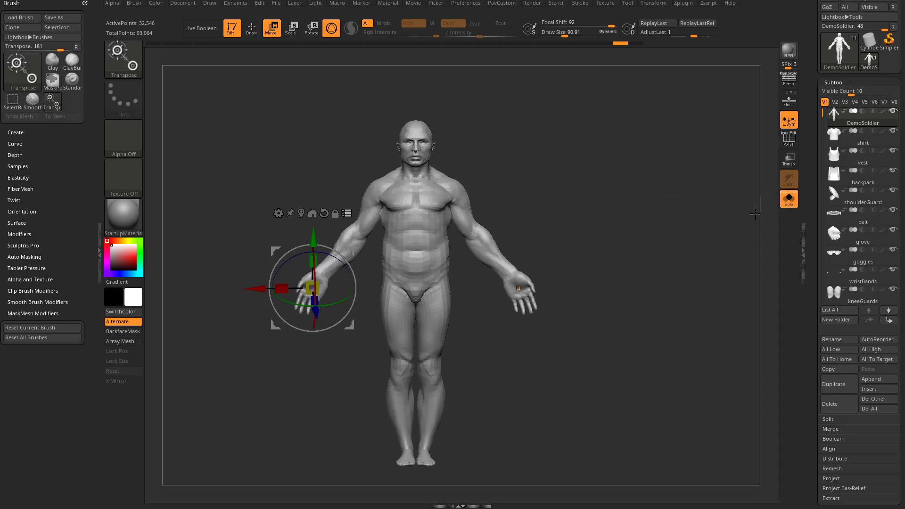
{"action": "left_click", "coordinate": [788, 199]}
{"action": "key", "text": "ctrl"}
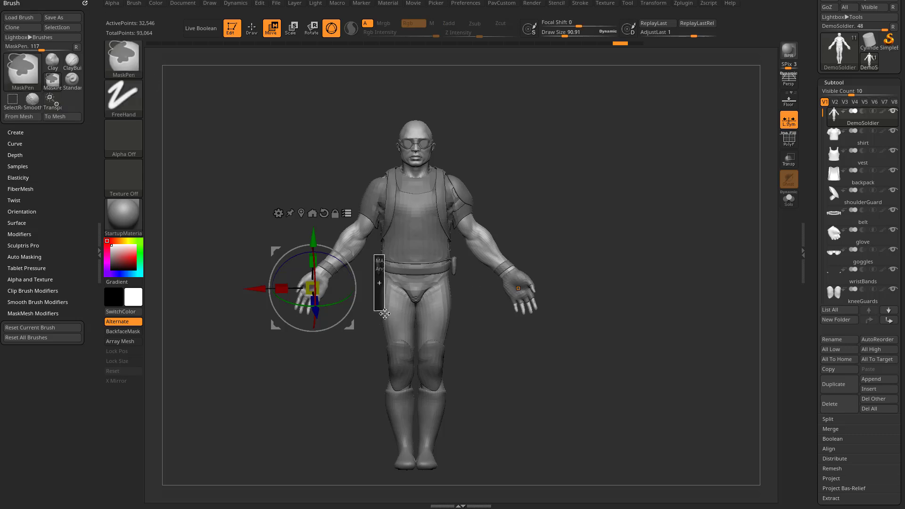
{"action": "left_click_drag", "start_coordinate": [381, 310], "coordinate": [474, 469], "text": "ctrl"}
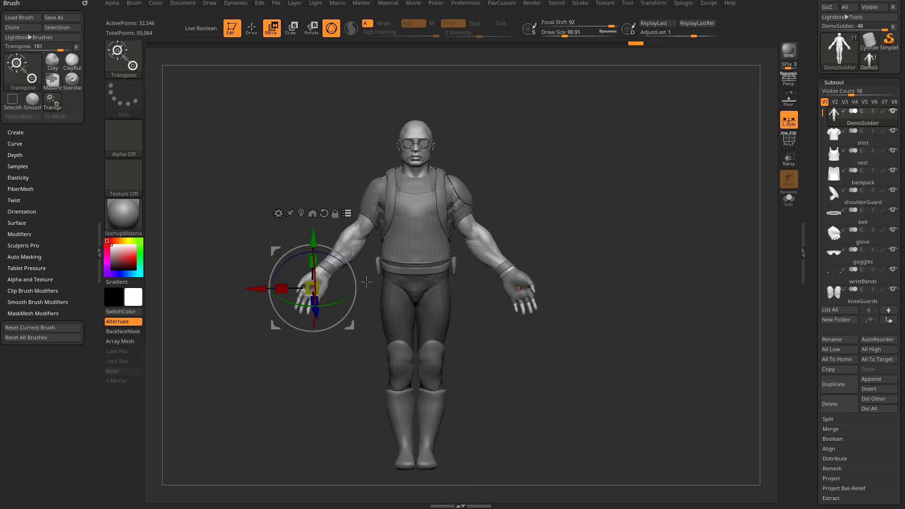
- Try scaling both hands with the legs masked and orient the gizmo along the forearm
{"action": "left_click_drag", "start_coordinate": [313, 288], "coordinate": [457, 259]}
{"action": "left_click_drag", "start_coordinate": [333, 262], "coordinate": [347, 266]}
{"action": "left_click_drag", "start_coordinate": [240, 351], "coordinate": [292, 350]}
{"action": "mouse_move", "coordinate": [355, 280]}
{"action": "left_mouse_down"}
{"action": "mouse_move", "coordinate": [355, 248]}
{"action": "mouse_move", "coordinate": [351, 264]}
{"action": "left_mouse_up"}
{"action": "left_click_drag", "start_coordinate": [200, 384], "coordinate": [210, 393], "text": "ctrl"}
{"action": "left_click_drag", "start_coordinate": [313, 292], "coordinate": [330, 267], "text": "ctrl"}
{"action": "mouse_move", "coordinate": [238, 333]}
{"action": "left_mouse_down", "text": "shift"}
{"action": "mouse_move", "coordinate": [285, 339]}
{"action": "mouse_move", "coordinate": [233, 341]}
{"action": "left_mouse_up", "text": "shift"}
{"action": "left_click_drag", "start_coordinate": [319, 347], "coordinate": [279, 354], "text": "alt"}
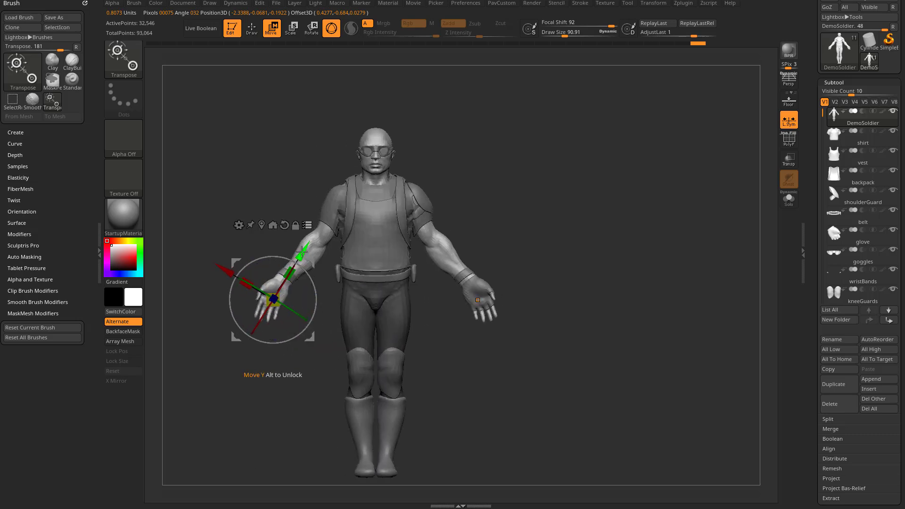
- Try stretching the hands along the gizmo's Y axis and enlarging them from the opposite hand, undoing both attempts
{"action": "left_click_drag", "start_coordinate": [290, 273], "coordinate": [306, 271]}
{"action": "key", "text": "ctrl+z"}
{"action": "mouse_move", "coordinate": [560, 250]}
{"action": "left_mouse_down", "text": "alt"}
{"action": "mouse_move", "coordinate": [565, 226]}
{"action": "mouse_move", "coordinate": [573, 246]}
{"action": "left_mouse_up", "text": "alt"}
{"action": "left_click_drag", "start_coordinate": [493, 295], "coordinate": [489, 301]}
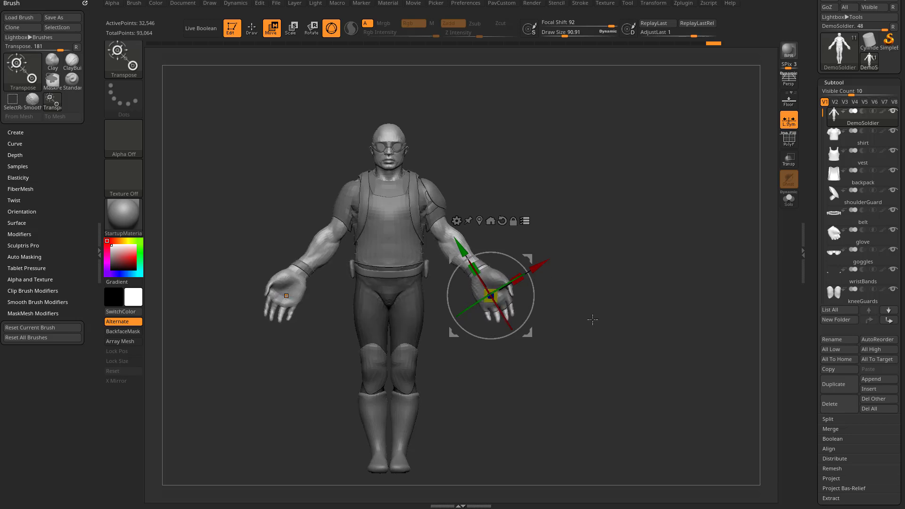
{"action": "key", "text": "ctrl+z"}
{"action": "left_click_drag", "start_coordinate": [565, 267], "coordinate": [576, 244], "text": "alt"}
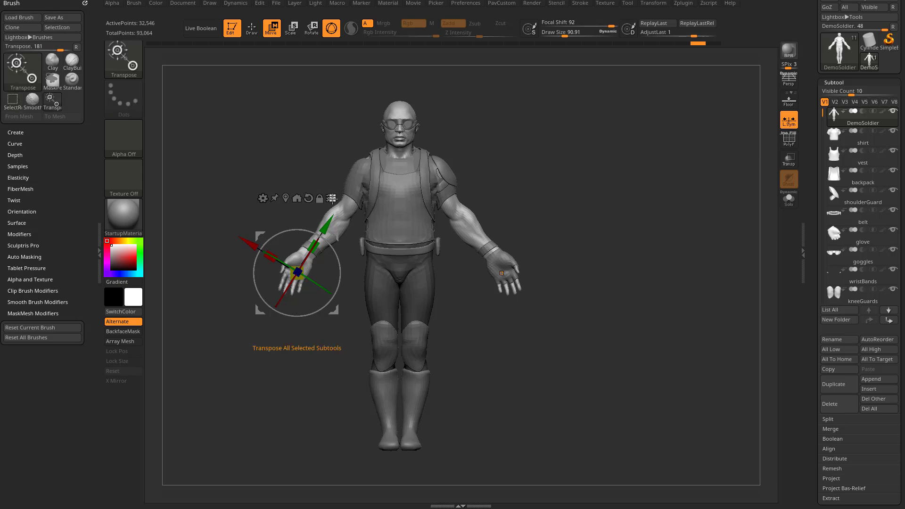
- Limit the transpose selection to the subtools around the legs and try enlarging both hands, undoing the scale
{"action": "key", "text": "ctrl+shift"}
{"action": "mouse_move", "coordinate": [621, 456]}
{"action": "left_mouse_down", "text": "ctrl+shift"}
{"action": "mouse_move", "coordinate": [372, 393]}
{"action": "mouse_move", "coordinate": [246, 348]}
{"action": "mouse_move", "coordinate": [225, 318]}
{"action": "left_mouse_up", "text": "ctrl+shift"}
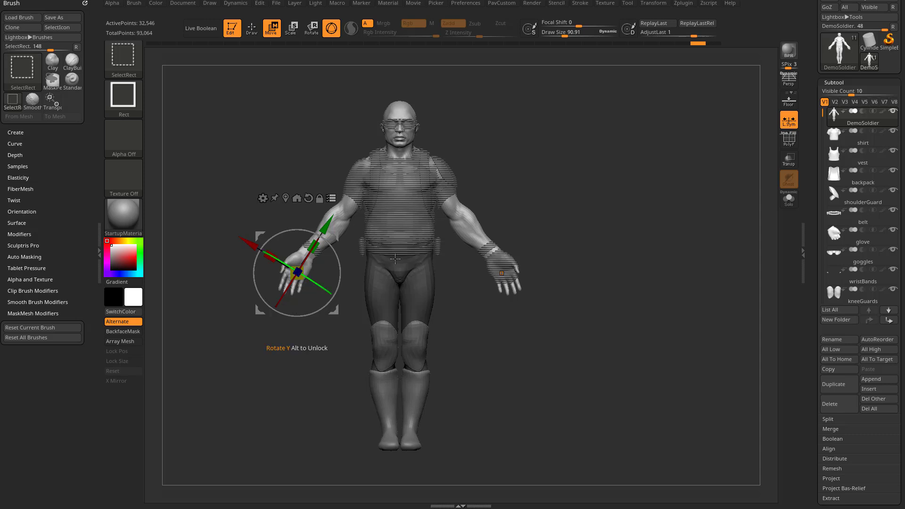
{"action": "left_click_drag", "start_coordinate": [306, 268], "coordinate": [332, 277]}
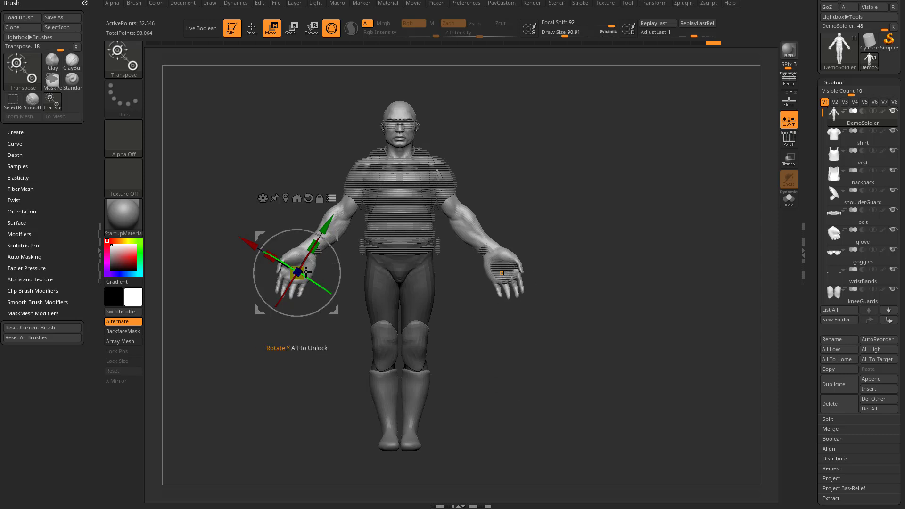
{"action": "left_click_drag", "start_coordinate": [247, 309], "coordinate": [250, 306]}
{"action": "key", "text": "ctrl+z"}
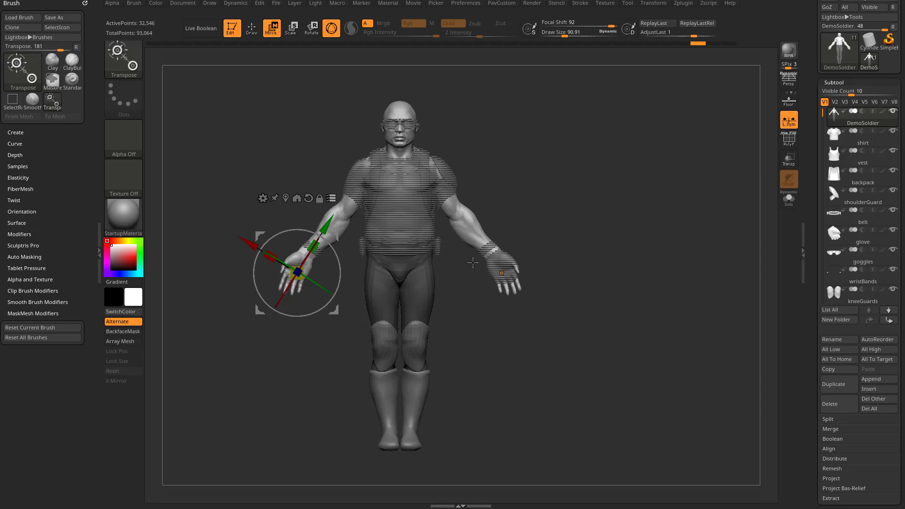
- Clear the leg mask, reselect all subtools for transposing, and try enlarging both hands, undoing the scale
{"action": "left_click_drag", "start_coordinate": [574, 163], "coordinate": [617, 198], "text": "ctrl"}
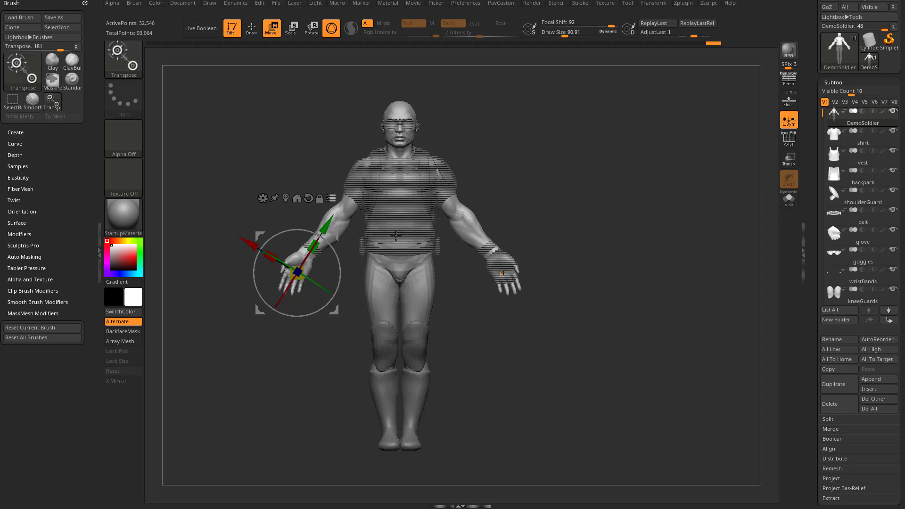
{"action": "left_click_drag", "start_coordinate": [528, 148], "coordinate": [551, 187], "text": "ctrl+shift"}
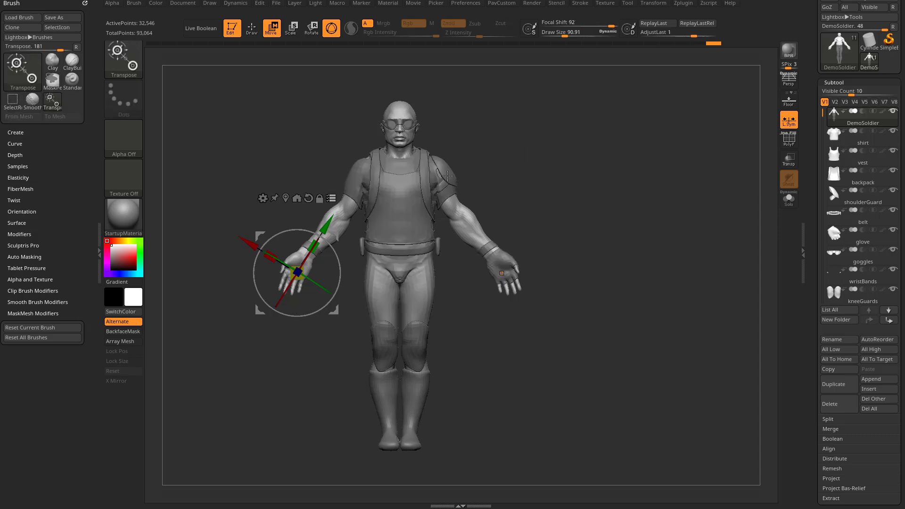
{"action": "left_click_drag", "start_coordinate": [305, 269], "coordinate": [337, 265]}
{"action": "key", "text": "ctrl+z"}
- Turn off Local Symmetry and try scaling from the gizmo at the hand, undoing the result
{"action": "left_click", "coordinate": [789, 121]}
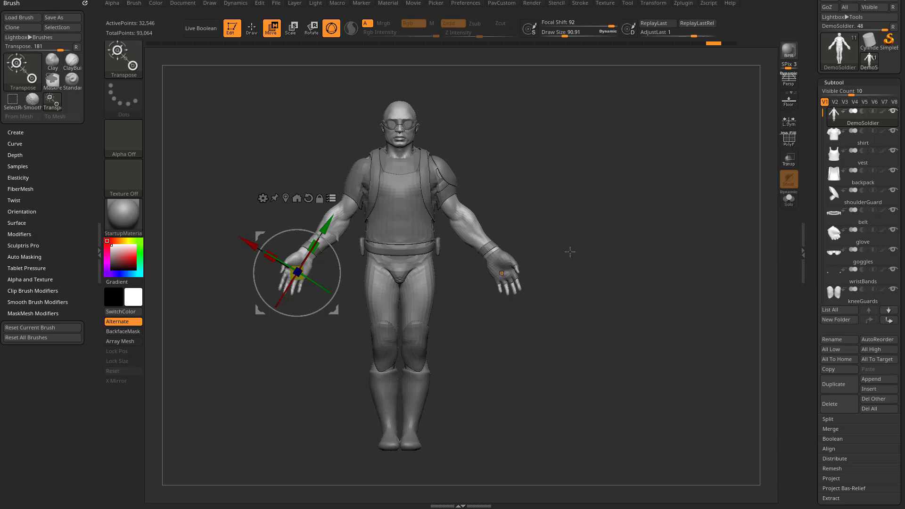
{"action": "left_click_drag", "start_coordinate": [304, 269], "coordinate": [474, 234]}
{"action": "key", "text": "ctrl+z"}
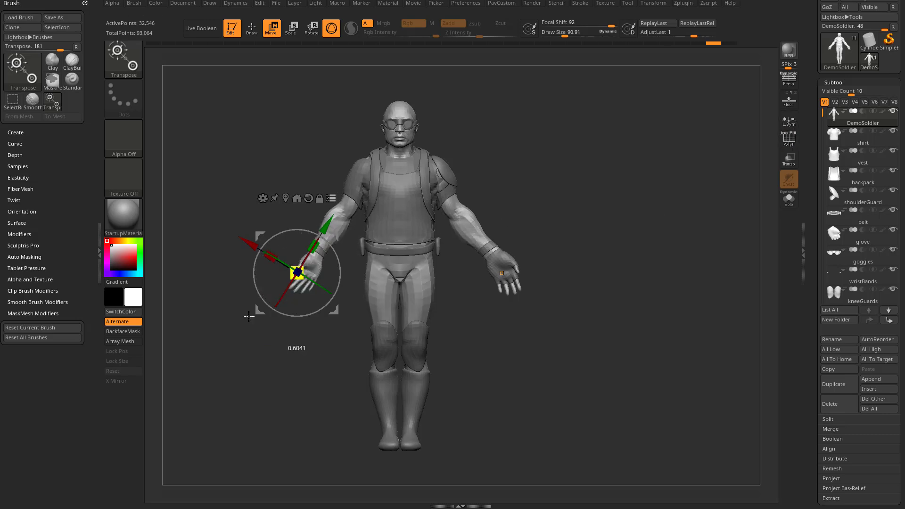
{"action": "key", "text": "ctrl+z"}
- Toggle X symmetry and try scaling and rotating from the gizmo at the hand, undoing both transforms
{"action": "key", "text": "x"}
{"action": "left_click_drag", "start_coordinate": [304, 267], "coordinate": [431, 233]}
{"action": "key", "text": "ctrl+z"}
{"action": "left_click_drag", "start_coordinate": [338, 262], "coordinate": [376, 285]}
{"action": "key", "text": "ctrl+z"}
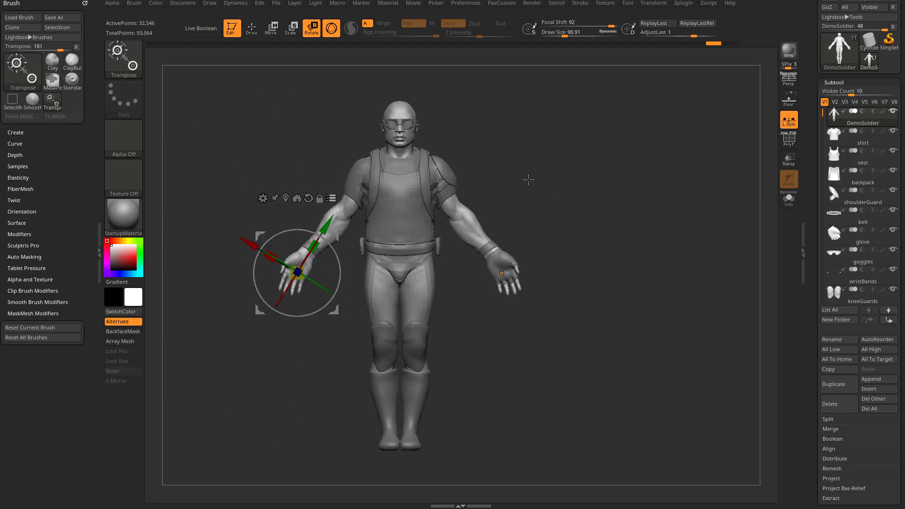
- Activate the Gizmo 3D on the farmer character and position it inside the lower head in side view
{"action": "mouse_move", "coordinate": [655, 241]}
{"action": "left_mouse_down"}
{"action": "mouse_move", "coordinate": [565, 256]}
{"action": "mouse_move", "coordinate": [620, 257]}
{"action": "left_mouse_up"}
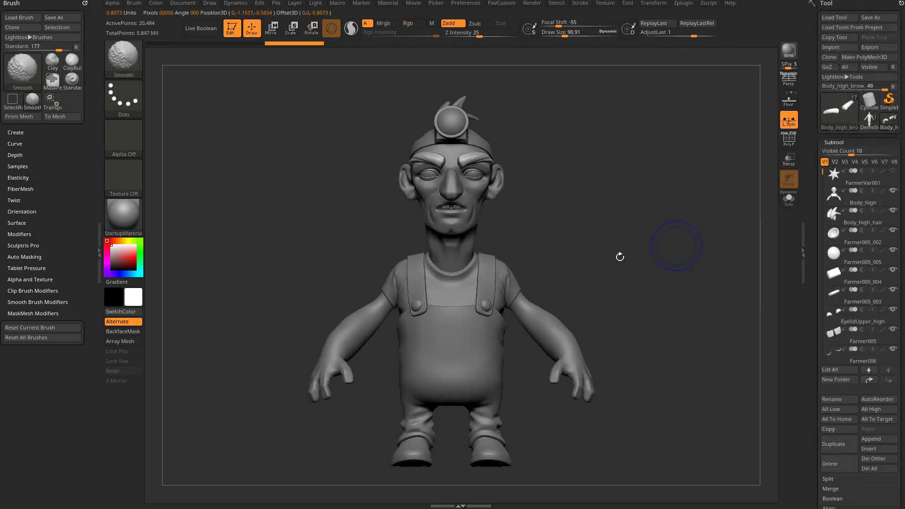
{"action": "key", "text": "w"}
{"action": "left_click_drag", "start_coordinate": [449, 287], "coordinate": [448, 144], "text": "alt"}
{"action": "left_click_drag", "start_coordinate": [602, 118], "coordinate": [523, 188], "text": "alt"}
{"action": "left_click_drag", "start_coordinate": [508, 238], "coordinate": [508, 236], "text": "alt"}
{"action": "left_click_drag", "start_coordinate": [547, 223], "coordinate": [587, 230]}
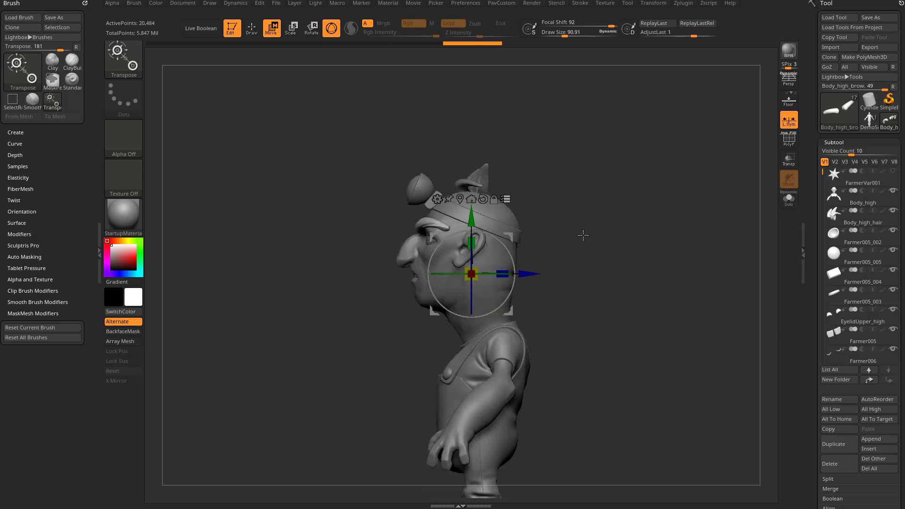
- Try stretching the farmer's head vertically from the gizmo, undo it, and set the Focal Shift to 77
{"action": "left_click_drag", "start_coordinate": [471, 243], "coordinate": [475, 162]}
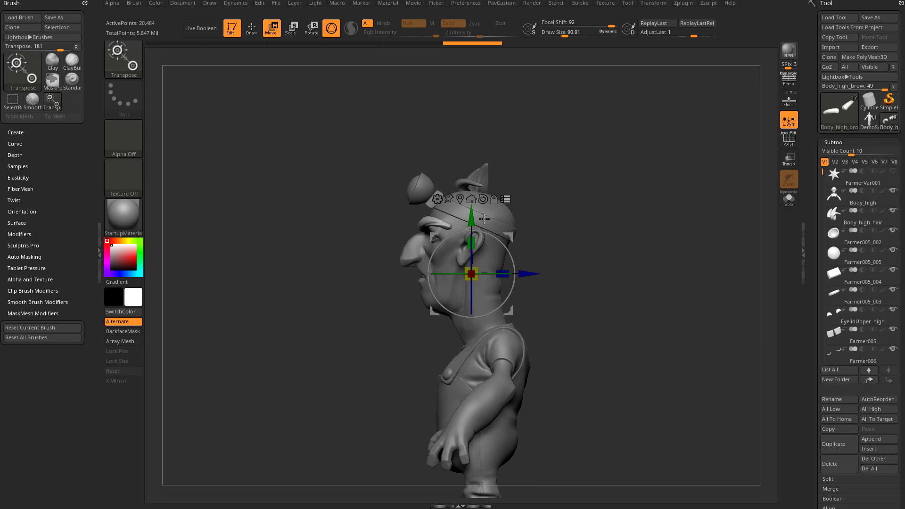
{"action": "key", "text": "ctrl+z"}
{"action": "left_click", "coordinate": [606, 26]}
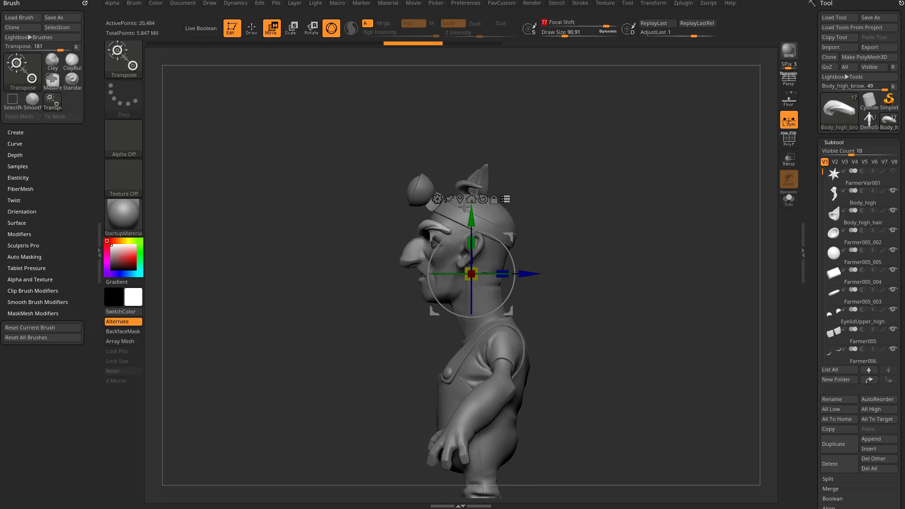
- Move the farmer's head upward from the gizmo, and draw a rectangular mask around the head in front view
{"action": "left_click_drag", "start_coordinate": [474, 211], "coordinate": [474, 184]}
{"action": "left_click_drag", "start_coordinate": [584, 245], "coordinate": [484, 204], "text": "shift"}
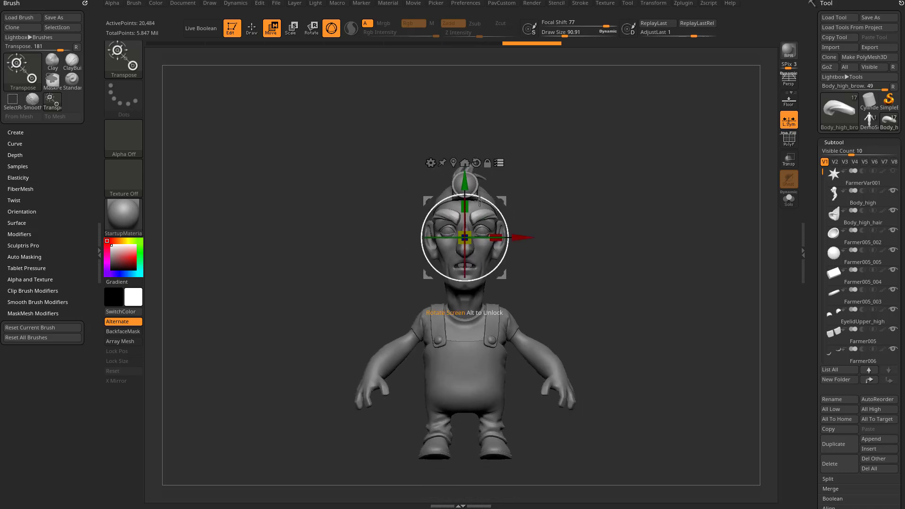
{"action": "left_click_drag", "start_coordinate": [558, 126], "coordinate": [387, 297], "text": "ctrl"}
{"action": "left_click_drag", "start_coordinate": [558, 203], "coordinate": [531, 202]}
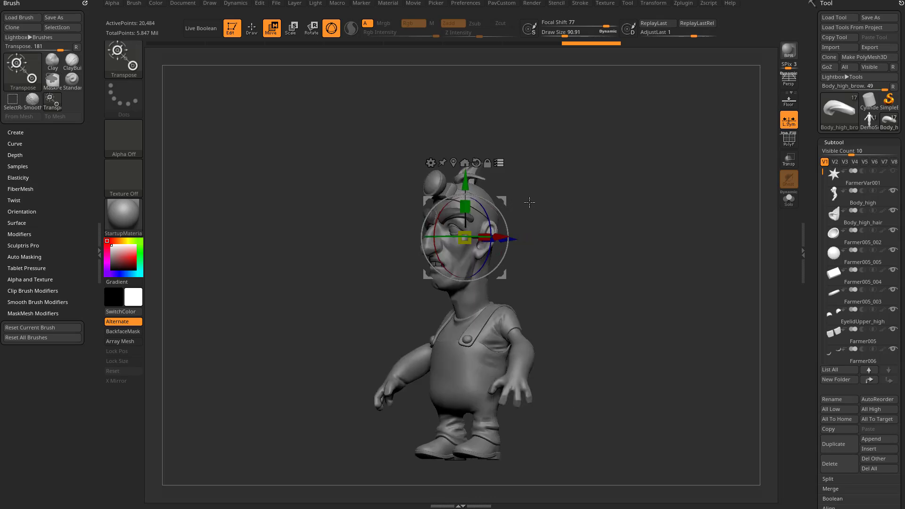
- Make the body the active subtool, mask its head in side view, and try to reconstruct its subdivision levels
{"action": "left_click", "coordinate": [481, 203], "text": "alt"}
{"action": "left_click_drag", "start_coordinate": [541, 236], "coordinate": [573, 234], "text": "shift"}
{"action": "left_click_drag", "start_coordinate": [572, 99], "coordinate": [397, 294], "text": "ctrl"}
{"action": "left_click_drag", "start_coordinate": [559, 245], "coordinate": [544, 246], "text": "shift"}
{"action": "scroll", "coordinate": [829, 191], "scroll_direction": "down", "scroll_amount": 10}
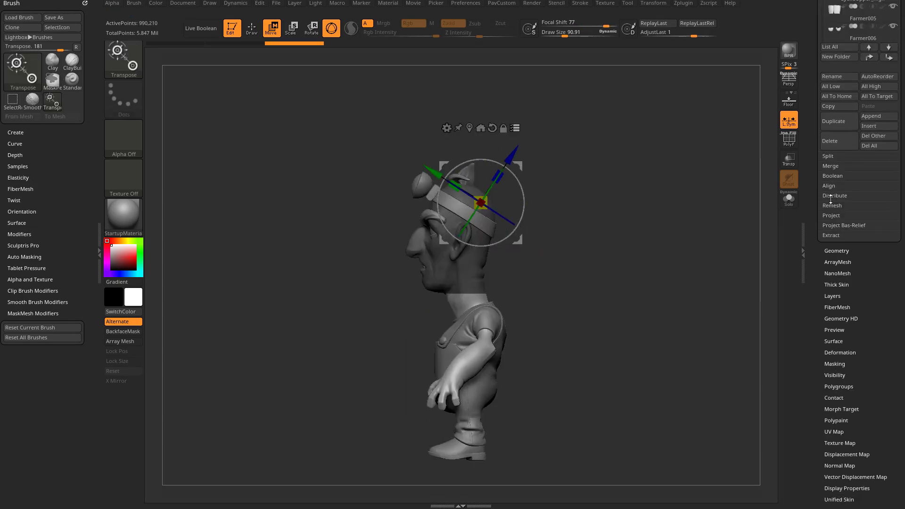
{"action": "left_click", "coordinate": [835, 250]}
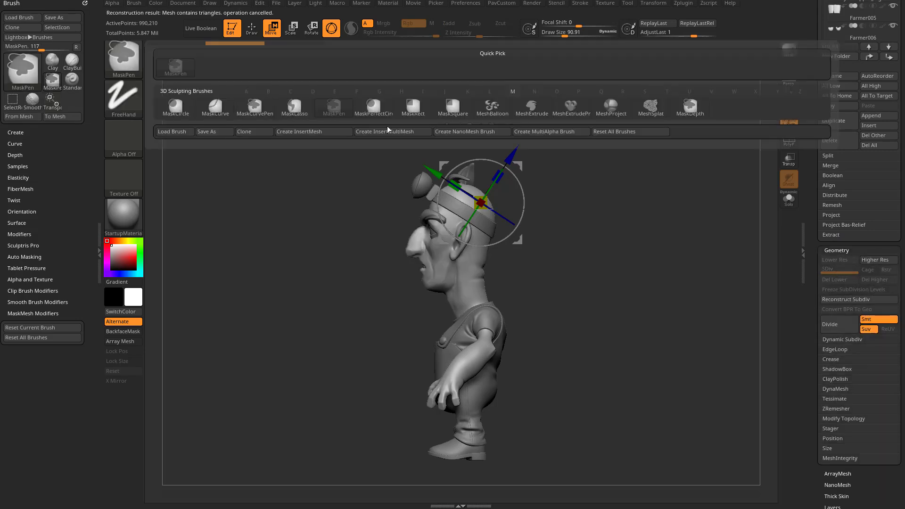
- Choose the MaskLasso brush, mask the farmer's head down to the neck, and invert the mask
{"action": "left_click", "coordinate": [288, 114], "text": "ctrl"}
{"action": "mouse_move", "coordinate": [579, 271]}
{"action": "left_mouse_down", "text": "alt"}
{"action": "mouse_move", "coordinate": [559, 245]}
{"action": "mouse_move", "coordinate": [558, 202]}
{"action": "mouse_move", "coordinate": [441, 199]}
{"action": "mouse_move", "coordinate": [481, 216]}
{"action": "left_mouse_up", "text": "alt"}
{"action": "left_click_drag", "start_coordinate": [632, 143], "coordinate": [616, 312], "text": "alt"}
{"action": "mouse_move", "coordinate": [637, 238]}
{"action": "left_mouse_down", "text": "alt"}
{"action": "mouse_move", "coordinate": [642, 273]}
{"action": "mouse_move", "coordinate": [619, 225]}
{"action": "left_mouse_up", "text": "alt"}
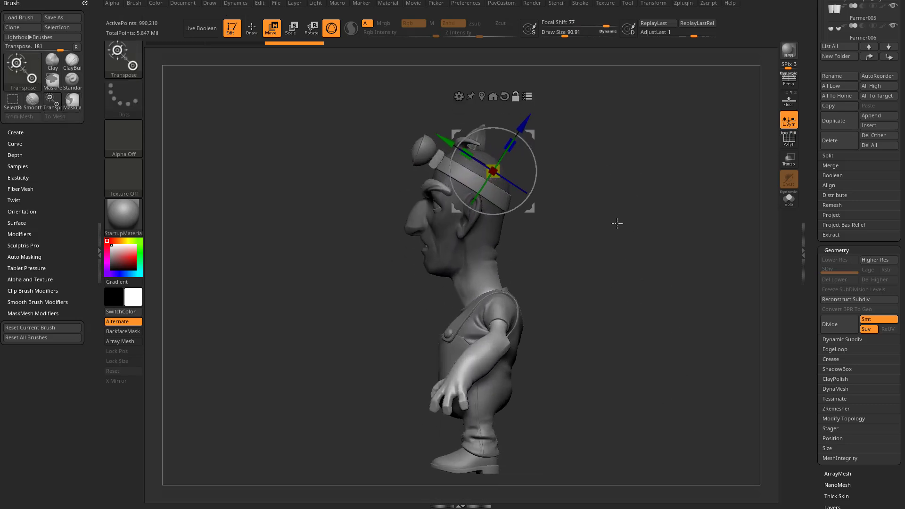
{"action": "left_click", "coordinate": [619, 224], "text": "ctrl"}
- Reposition the gizmo upright at the farmer's lower face, centred in front view
{"action": "left_click_drag", "start_coordinate": [511, 136], "coordinate": [505, 219], "text": "alt"}
{"action": "left_click_drag", "start_coordinate": [571, 186], "coordinate": [601, 186], "text": "shift"}
{"action": "left_click_drag", "start_coordinate": [600, 186], "coordinate": [566, 178], "text": "alt"}
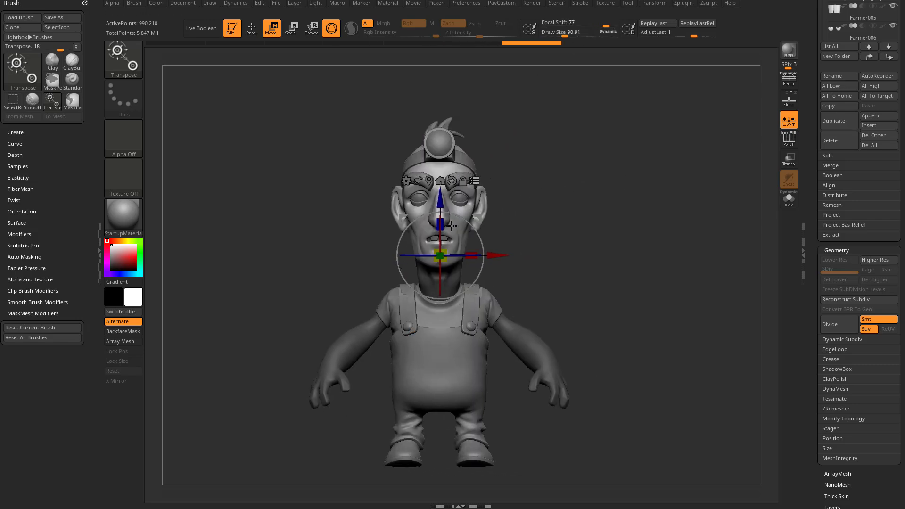
{"action": "left_click_drag", "start_coordinate": [444, 221], "coordinate": [444, 221]}
- Restrict the multi-subtool transform to the head's subtools, excluding the shirt, overalls and shoes
{"action": "mouse_move", "coordinate": [652, 463]}
{"action": "left_mouse_down", "text": "ctrl+shift"}
{"action": "mouse_move", "coordinate": [541, 426]}
{"action": "mouse_move", "coordinate": [289, 309]}
{"action": "mouse_move", "coordinate": [282, 271]}
{"action": "left_mouse_up", "text": "ctrl+shift"}
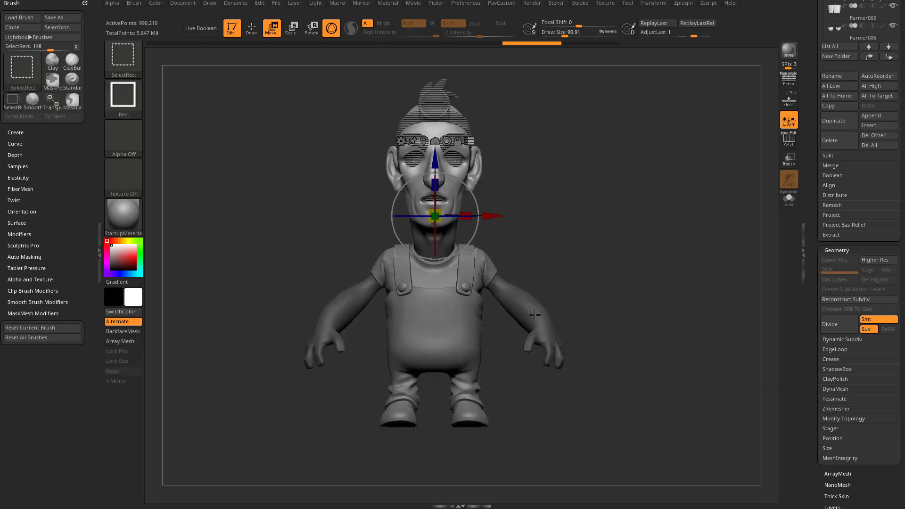
{"action": "left_click_drag", "start_coordinate": [577, 288], "coordinate": [591, 301], "text": "ctrl+shift"}
{"action": "left_click_drag", "start_coordinate": [653, 235], "coordinate": [592, 228], "text": "shift"}
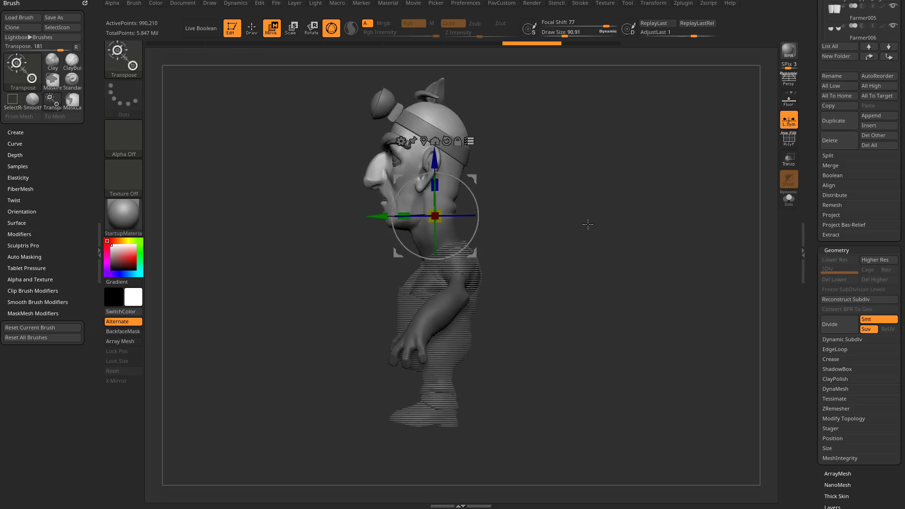
- Try scaling the head from the gizmo in side view and undo it
{"action": "left_click_drag", "start_coordinate": [435, 215], "coordinate": [438, 222]}
{"action": "left_click_drag", "start_coordinate": [472, 193], "coordinate": [556, 173]}
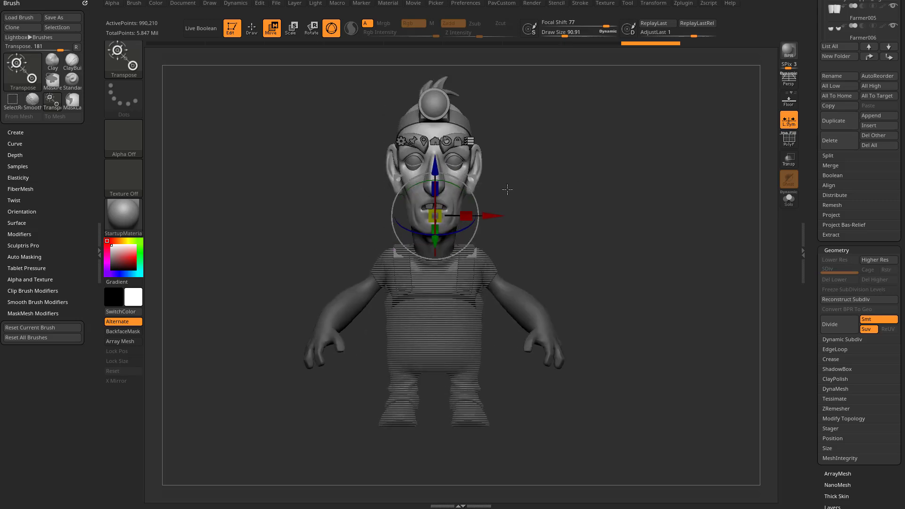
{"action": "key", "text": "ctrl+z"}
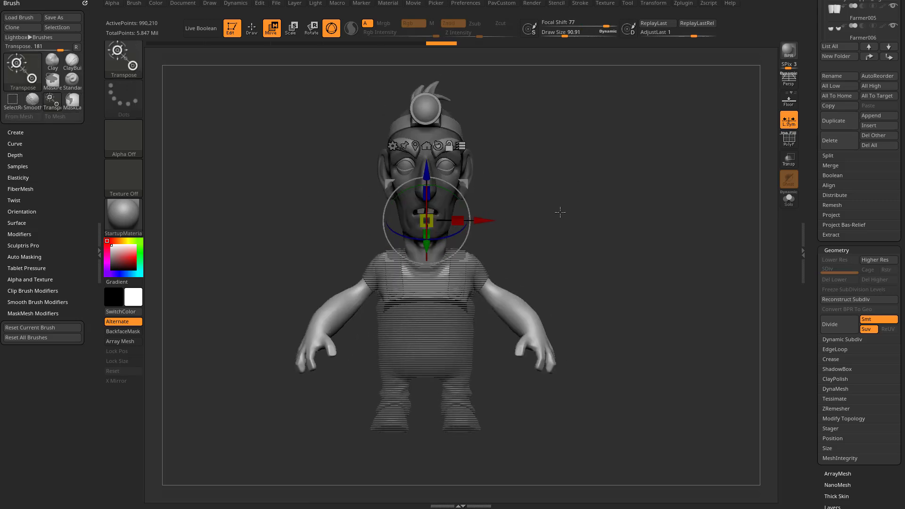
- Mask the head so the arms stay free, and switch the subtool restriction to the clothing instead of the head parts
{"action": "left_click", "coordinate": [560, 202], "text": "ctrl"}
{"action": "mouse_move", "coordinate": [558, 211]}
{"action": "left_mouse_down"}
{"action": "mouse_move", "coordinate": [523, 206]}
{"action": "mouse_move", "coordinate": [535, 207]}
{"action": "left_mouse_up"}
{"action": "left_click", "coordinate": [562, 203], "text": "ctrl"}
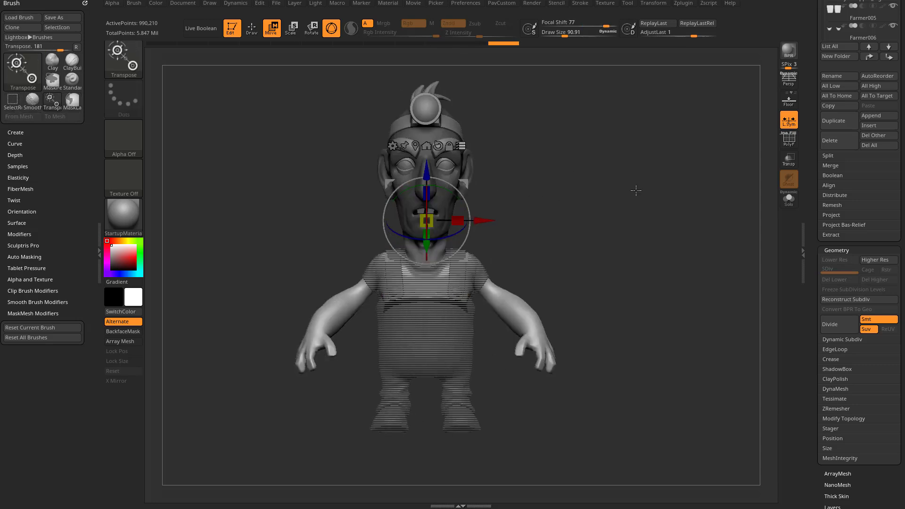
{"action": "key", "text": "ctrl+shift"}
{"action": "mouse_move", "coordinate": [629, 181]}
{"action": "left_mouse_down", "text": "ctrl+shift"}
{"action": "mouse_move", "coordinate": [641, 181]}
{"action": "mouse_move", "coordinate": [565, 210]}
{"action": "mouse_move", "coordinate": [596, 231]}
{"action": "left_mouse_up", "text": "ctrl+shift"}
- Place the gizmo inside the farmer's belly, enlarge the torso, and clear the subtool restriction
{"action": "left_click_drag", "start_coordinate": [457, 172], "coordinate": [444, 266], "text": "alt"}
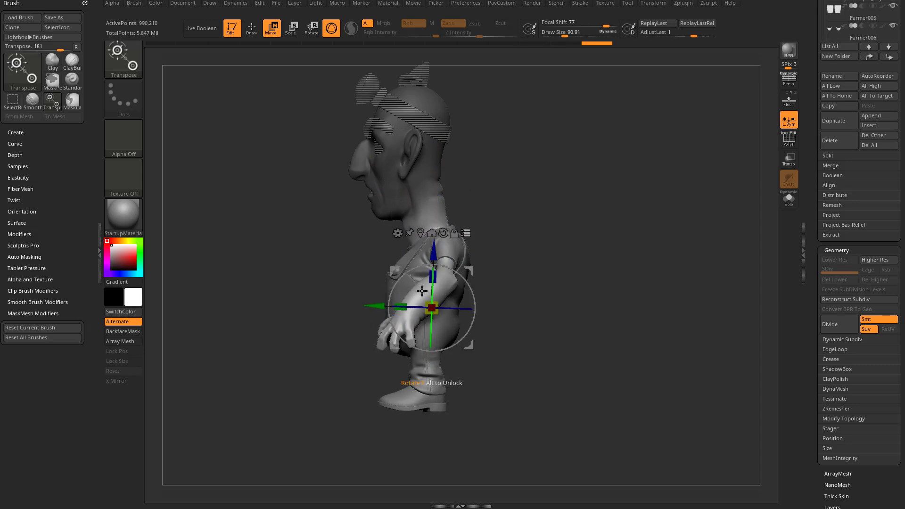
{"action": "mouse_move", "coordinate": [438, 303]}
{"action": "left_mouse_down"}
{"action": "mouse_move", "coordinate": [494, 291]}
{"action": "mouse_move", "coordinate": [540, 262]}
{"action": "mouse_move", "coordinate": [607, 253]}
{"action": "mouse_move", "coordinate": [615, 259]}
{"action": "left_mouse_up"}
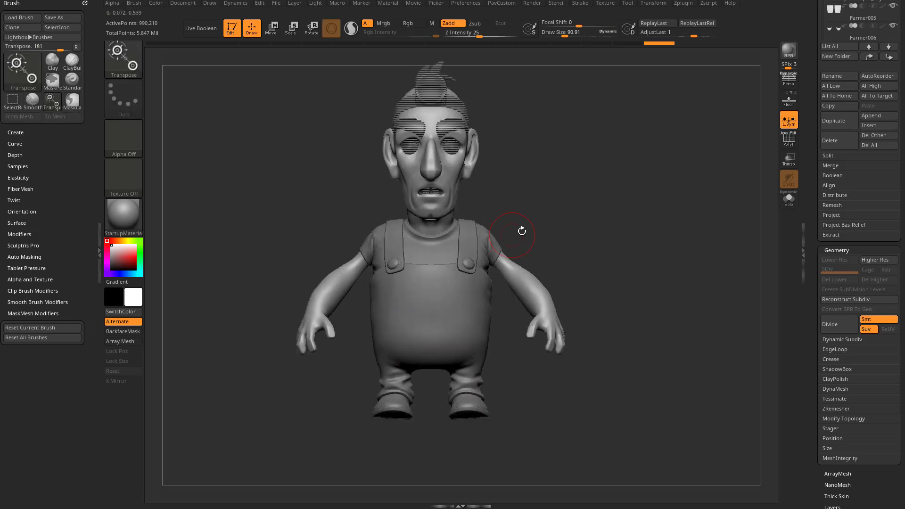
{"action": "key", "text": "q"}
{"action": "left_click_drag", "start_coordinate": [568, 175], "coordinate": [555, 188], "text": "alt"}
{"action": "key", "text": "w"}
{"action": "key", "text": "q"}
{"action": "mouse_move", "coordinate": [575, 239]}
{"action": "left_mouse_down"}
{"action": "mouse_move", "coordinate": [479, 232]}
{"action": "mouse_move", "coordinate": [561, 210]}
{"action": "mouse_move", "coordinate": [567, 228]}
{"action": "mouse_move", "coordinate": [549, 165]}
{"action": "mouse_move", "coordinate": [571, 232]}
{"action": "left_mouse_up"}
{"action": "key", "text": "w"}
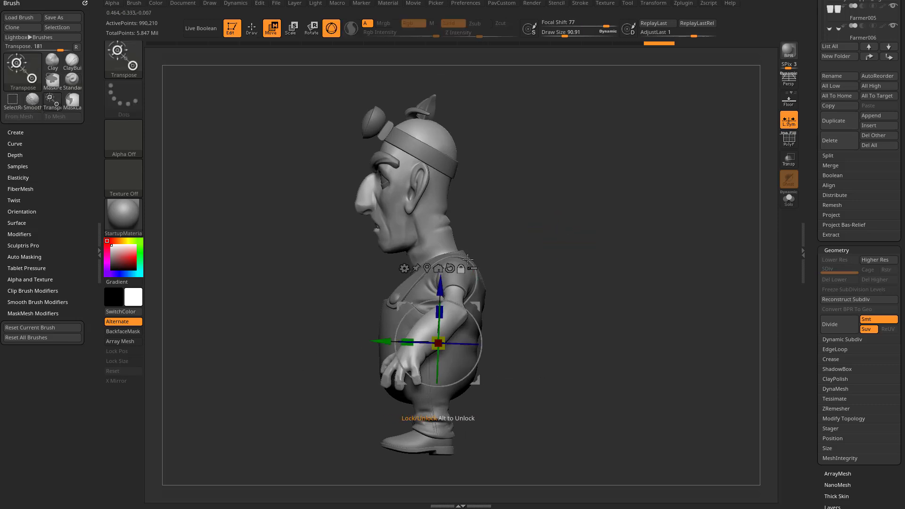
- Place the gizmo on the farmer's neck and mask the head in side view
{"action": "left_click", "coordinate": [441, 204]}
{"action": "left_click_drag", "start_coordinate": [536, 201], "coordinate": [477, 140], "text": "alt"}
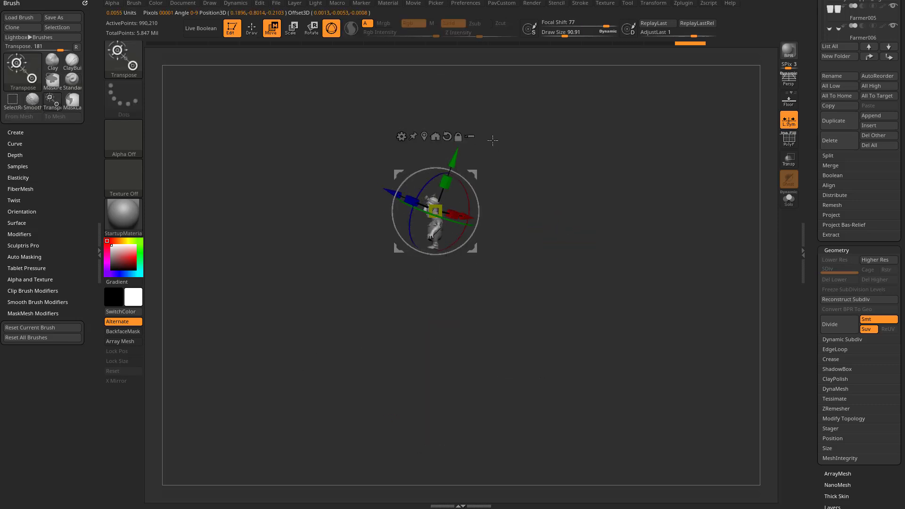
{"action": "mouse_move", "coordinate": [497, 202]}
{"action": "left_mouse_down", "text": "ctrl"}
{"action": "mouse_move", "coordinate": [418, 139]}
{"action": "mouse_move", "coordinate": [411, 226]}
{"action": "mouse_move", "coordinate": [460, 212]}
{"action": "left_mouse_up", "text": "ctrl"}
{"action": "left_click_drag", "start_coordinate": [542, 153], "coordinate": [626, 372], "text": "alt"}
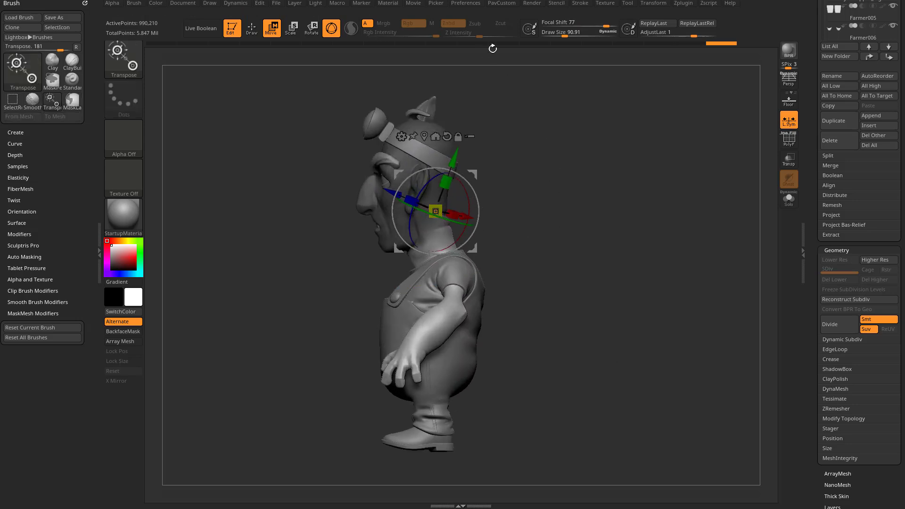
- Set the Focal Shift to -100 and realign the gizmo upright at the base of the farmer's head
{"action": "key", "text": "q"}
{"action": "mouse_move", "coordinate": [485, 121]}
{"action": "left_mouse_down", "text": "alt"}
{"action": "mouse_move", "coordinate": [497, 93]}
{"action": "mouse_move", "coordinate": [529, 113]}
{"action": "left_mouse_up", "text": "alt"}
{"action": "key", "text": "w"}
{"action": "left_click_drag", "start_coordinate": [578, 24], "coordinate": [542, 25]}
{"action": "left_click_drag", "start_coordinate": [469, 175], "coordinate": [481, 219]}
{"action": "left_click", "coordinate": [455, 179], "text": "alt"}
{"action": "left_click", "coordinate": [433, 180]}
{"action": "left_click_drag", "start_coordinate": [481, 262], "coordinate": [484, 212]}
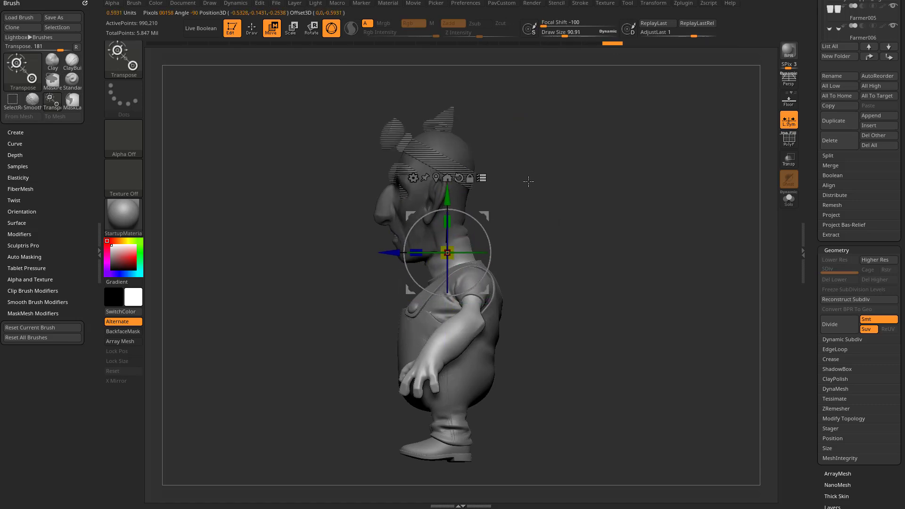
- Exclude the clothing subtools from the transform again and invert the mask so the head is free
{"action": "mouse_move", "coordinate": [503, 95]}
{"action": "left_mouse_down", "text": "ctrl+shift"}
{"action": "mouse_move", "coordinate": [548, 168]}
{"action": "mouse_move", "coordinate": [369, 223]}
{"action": "mouse_move", "coordinate": [368, 242]}
{"action": "left_mouse_up", "text": "ctrl+shift"}
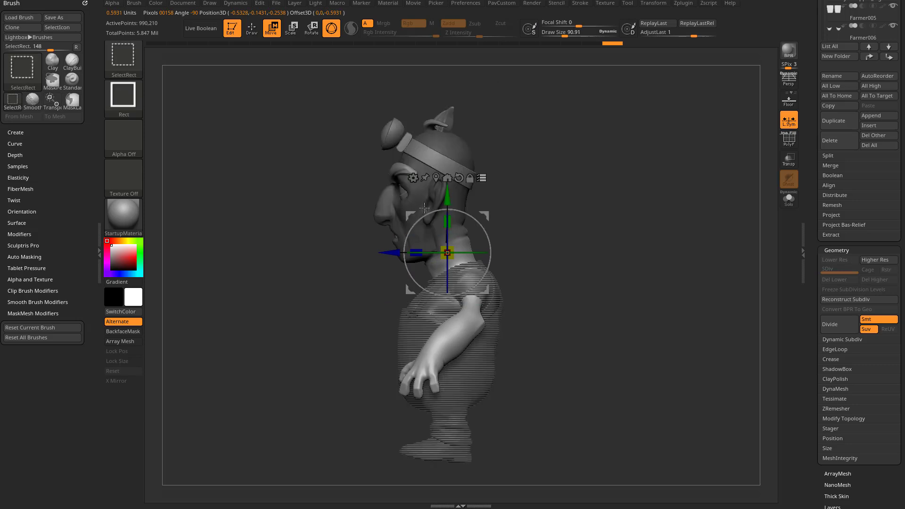
{"action": "left_click_drag", "start_coordinate": [476, 131], "coordinate": [380, 257], "text": "ctrl+shift"}
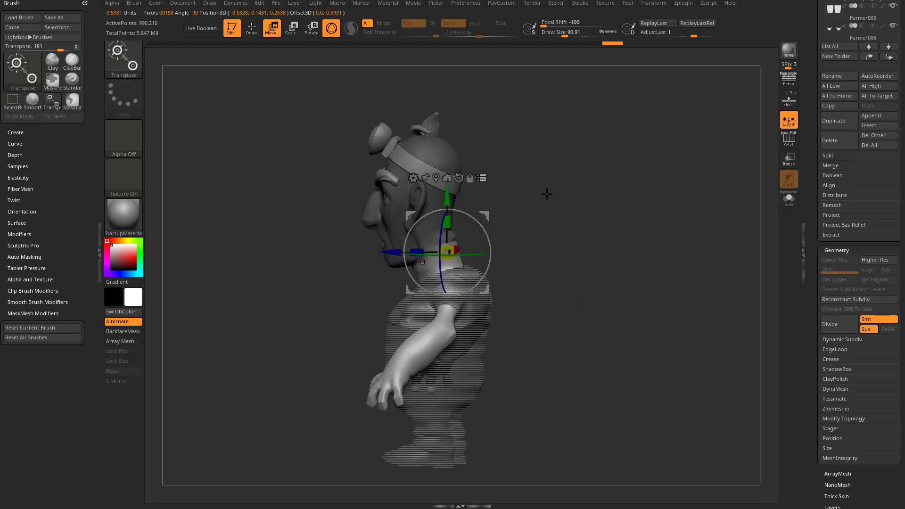
{"action": "left_click", "coordinate": [502, 223], "text": "ctrl"}
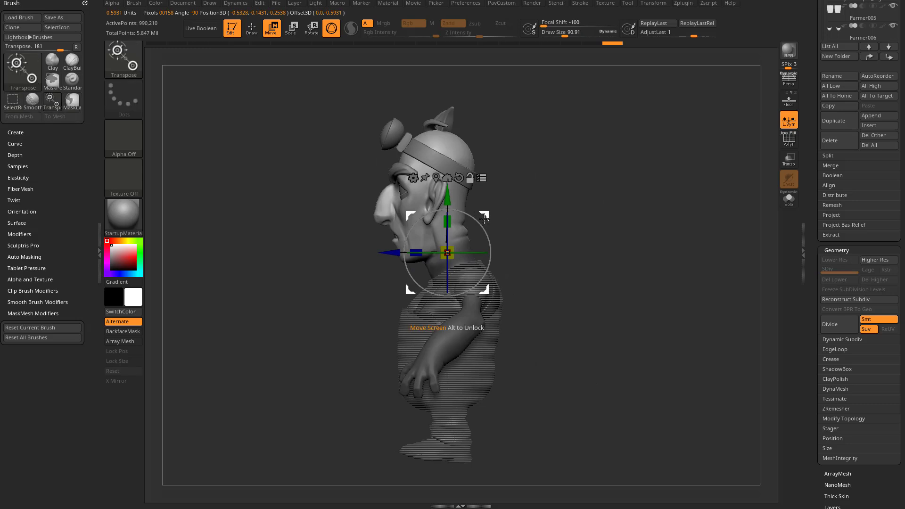
- Scale up the farmer's head, adjust its position over the neck in front and side views, and return to Draw mode
{"action": "left_click_drag", "start_coordinate": [484, 209], "coordinate": [484, 224]}
{"action": "left_click_drag", "start_coordinate": [535, 198], "coordinate": [468, 261]}
{"action": "left_click_drag", "start_coordinate": [582, 223], "coordinate": [519, 211], "text": "shift"}
{"action": "left_click_drag", "start_coordinate": [476, 244], "coordinate": [495, 237]}
{"action": "left_click_drag", "start_coordinate": [610, 170], "coordinate": [658, 168]}
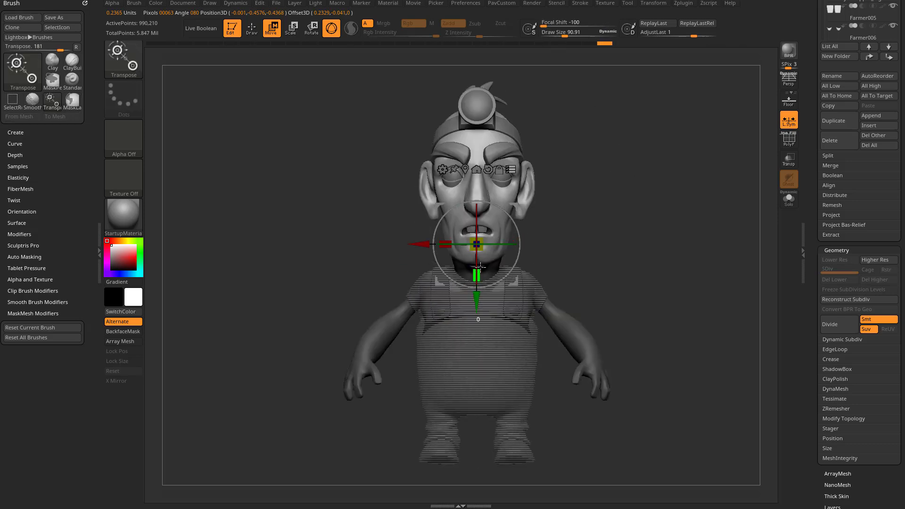
{"action": "left_click_drag", "start_coordinate": [480, 269], "coordinate": [478, 253]}
{"action": "left_click_drag", "start_coordinate": [560, 216], "coordinate": [529, 213]}
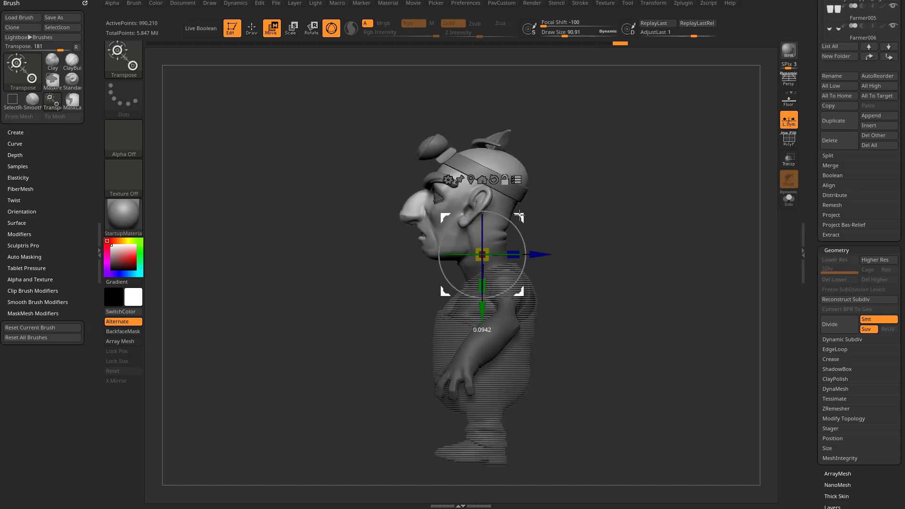
{"action": "key", "text": "q"}
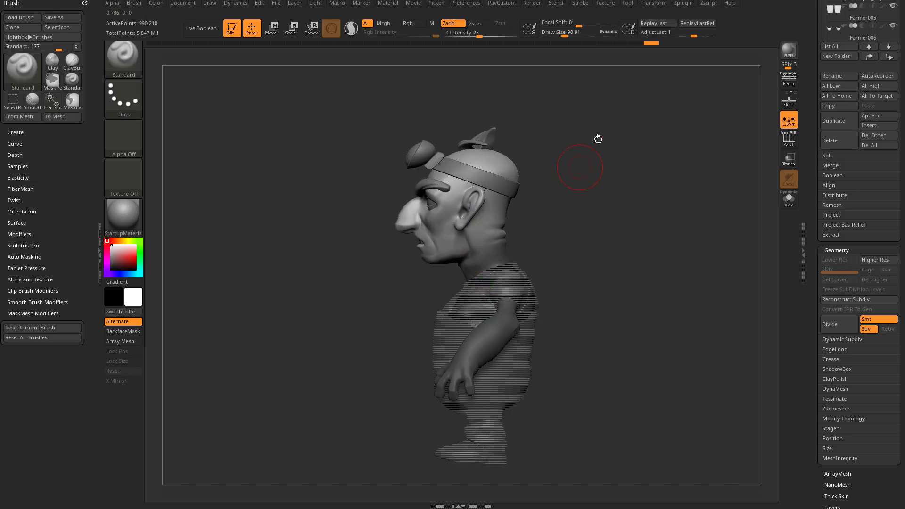